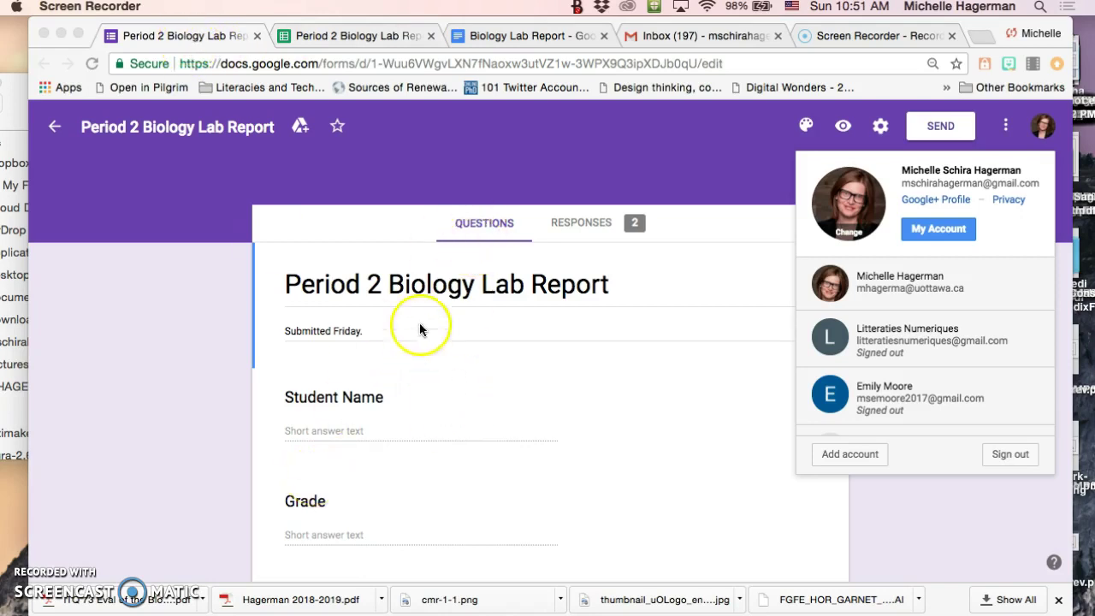
- Review the Period 2 Biology Lab Report form's questions and its response summary
{"action": "left_click", "coordinate": [774, 168]}
{"action": "left_click", "coordinate": [1042, 144]}
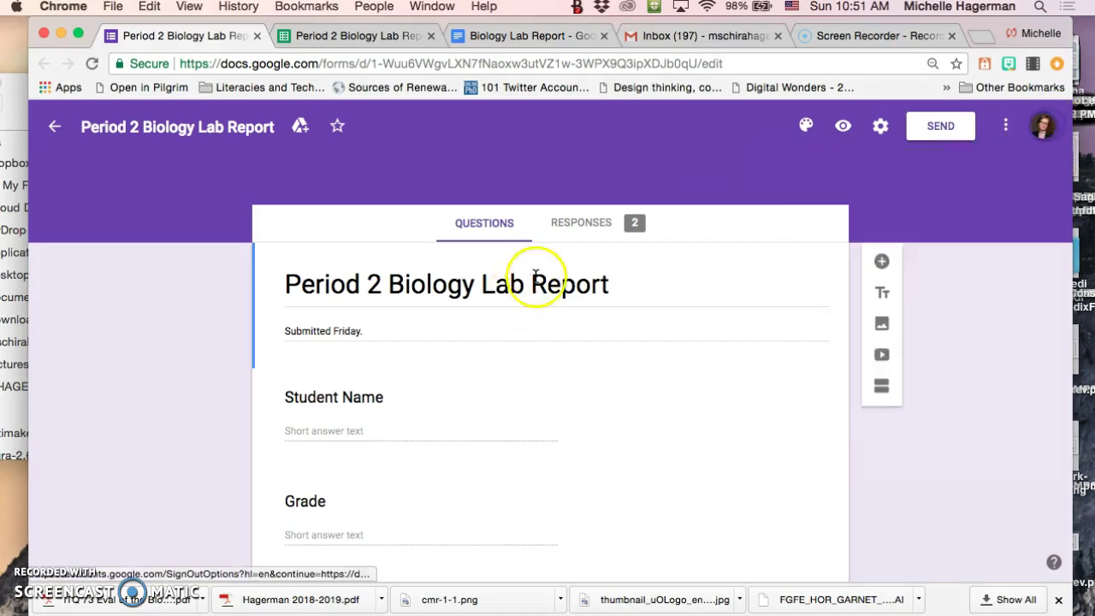
{"action": "scroll", "coordinate": [555, 340], "scroll_direction": "down", "scroll_amount": 3}
{"action": "scroll", "coordinate": [554, 341], "scroll_direction": "up", "scroll_amount": 3}
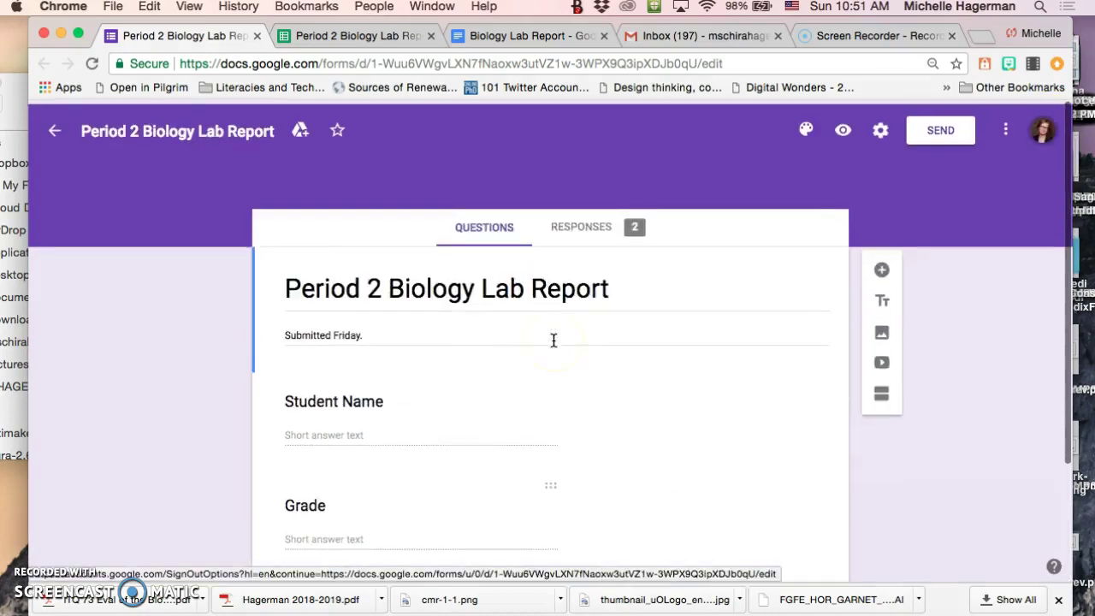
{"action": "left_click", "coordinate": [587, 221]}
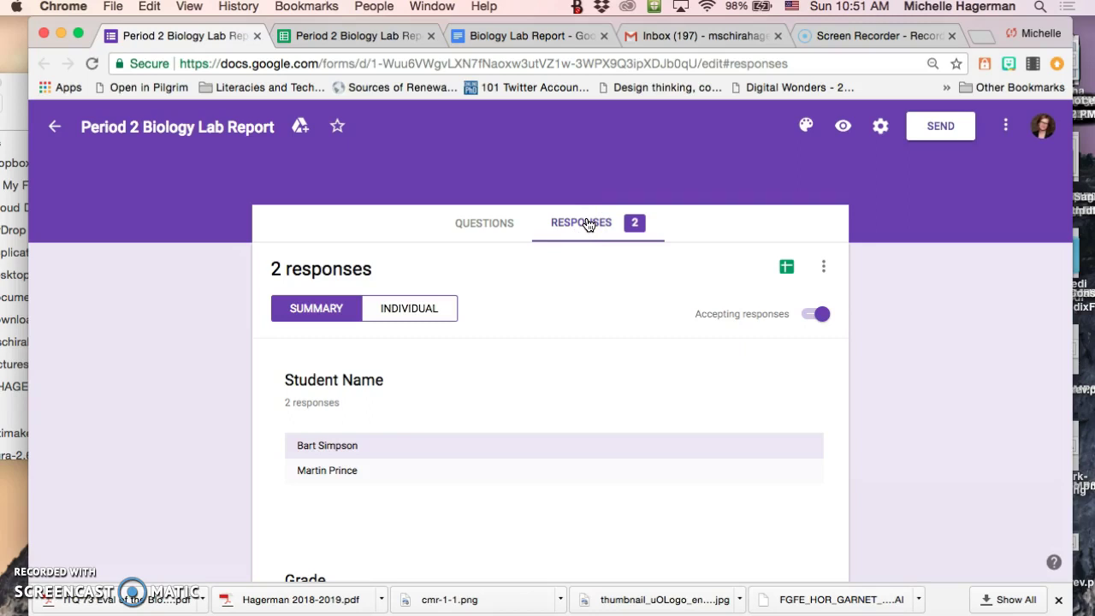
{"action": "left_click", "coordinate": [479, 221]}
{"action": "scroll", "coordinate": [440, 470], "scroll_direction": "down", "scroll_amount": 1}
{"action": "scroll", "coordinate": [444, 471], "scroll_direction": "up", "scroll_amount": 1}
{"action": "left_click", "coordinate": [570, 202]}
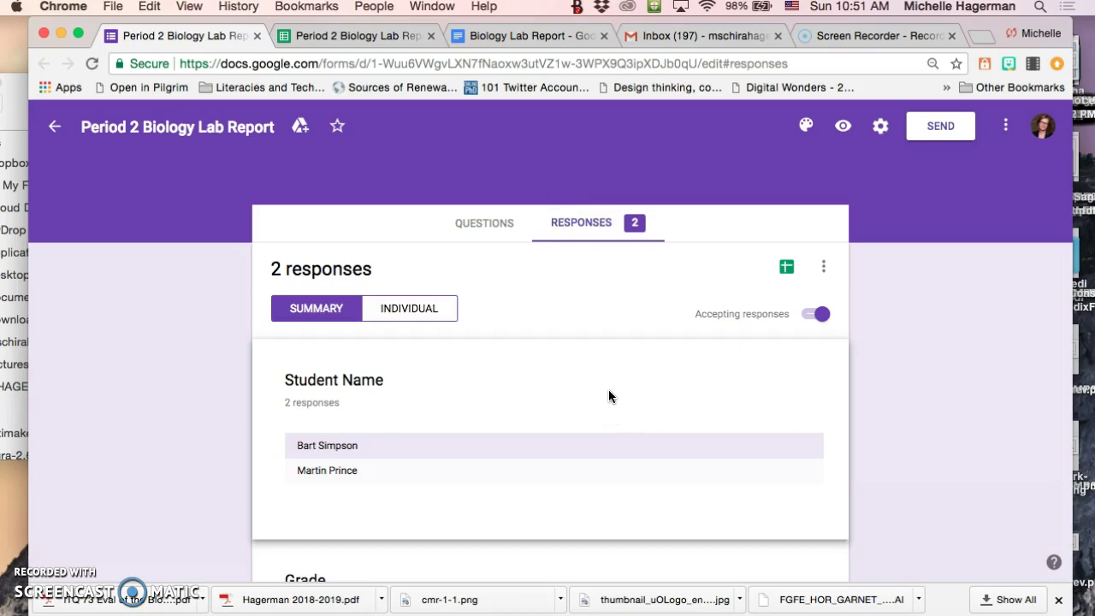
{"action": "scroll", "coordinate": [608, 396], "scroll_direction": "down", "scroll_amount": 5}
{"action": "scroll", "coordinate": [609, 396], "scroll_direction": "up", "scroll_amount": 5}
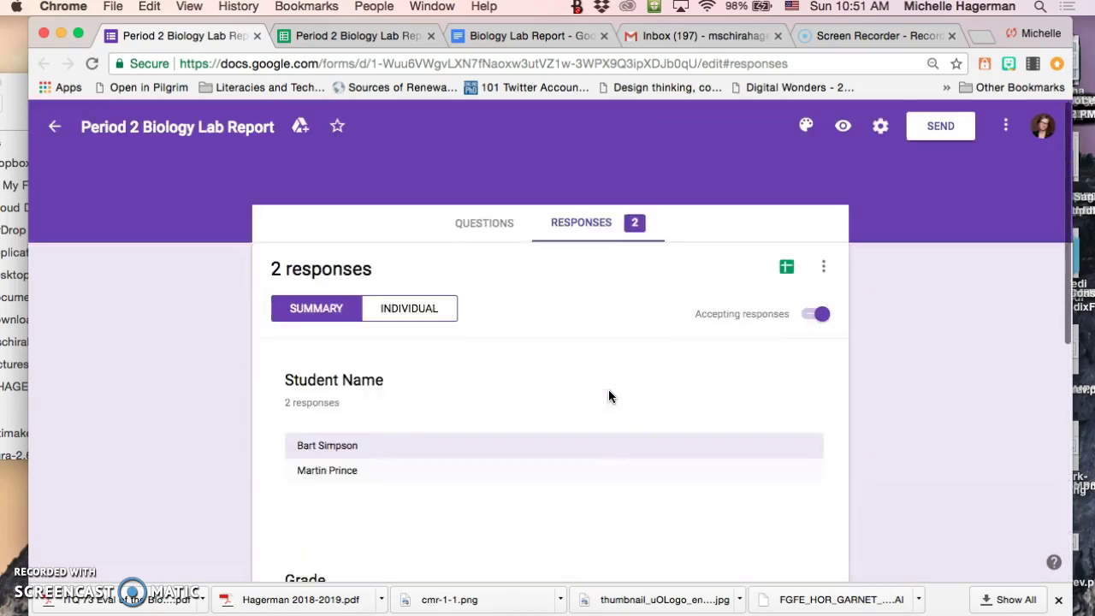
- Go to the form's responses spreadsheet, check the signed-in account, and examine the Email column
{"action": "left_click", "coordinate": [787, 269]}
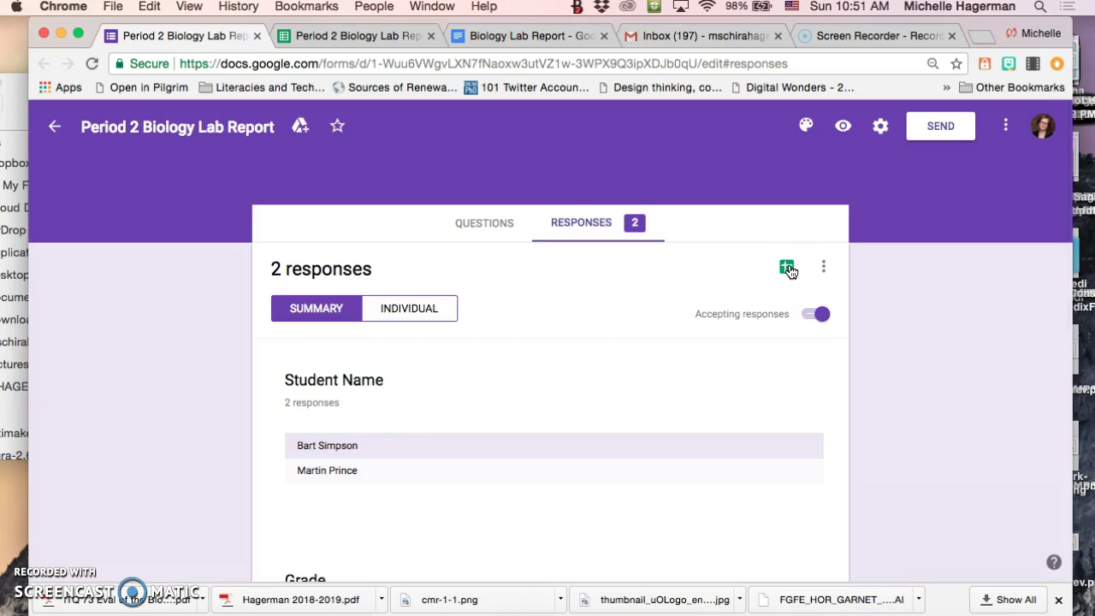
{"action": "left_click", "coordinate": [788, 269]}
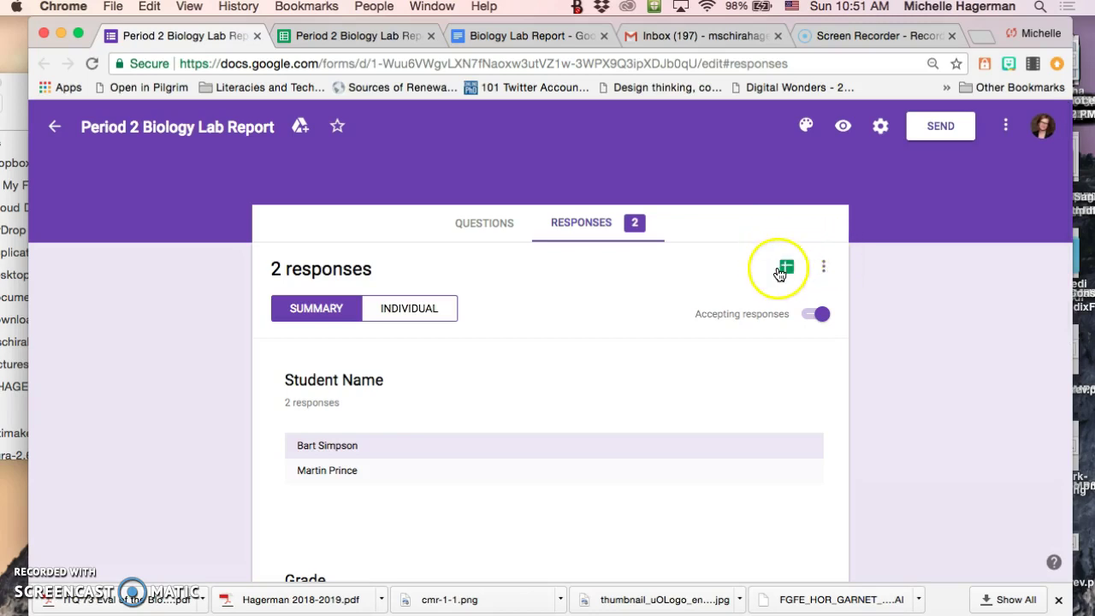
{"action": "left_click", "coordinate": [317, 36]}
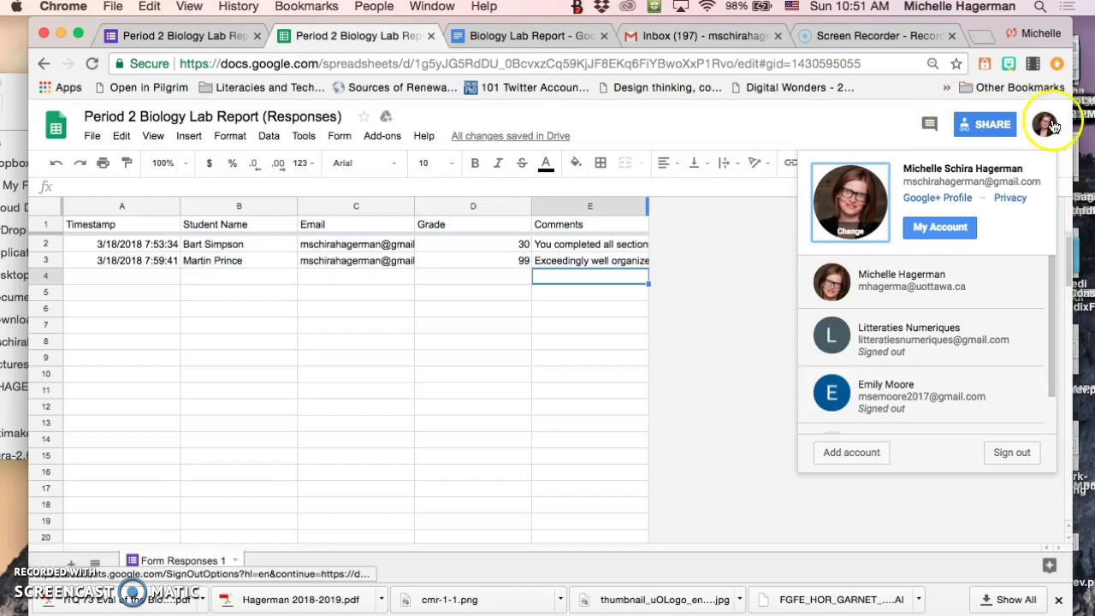
{"action": "left_click", "coordinate": [1044, 127]}
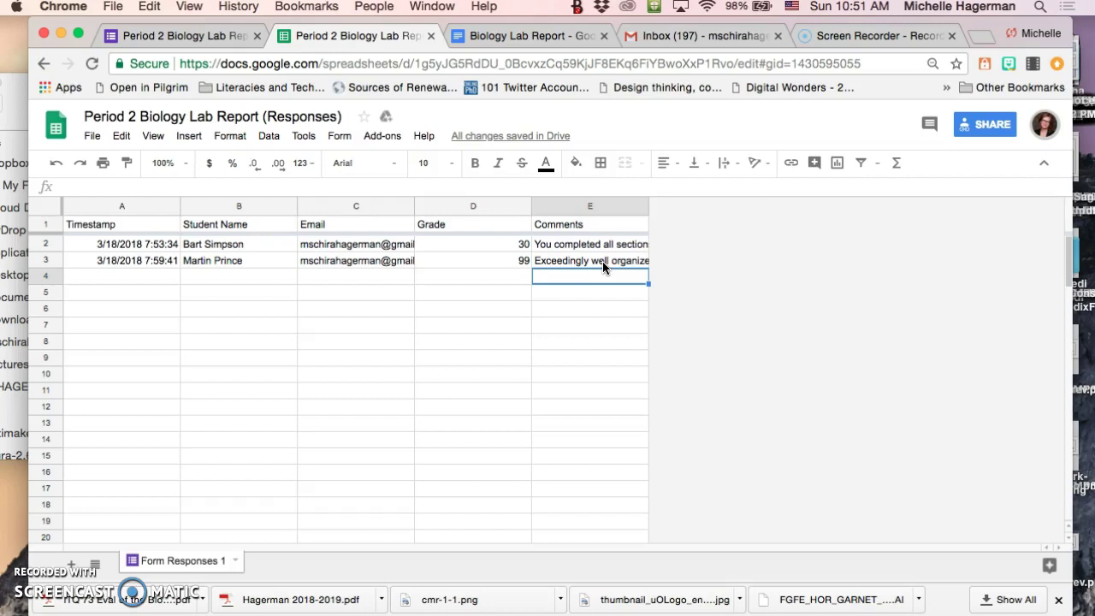
{"action": "left_click", "coordinate": [322, 205]}
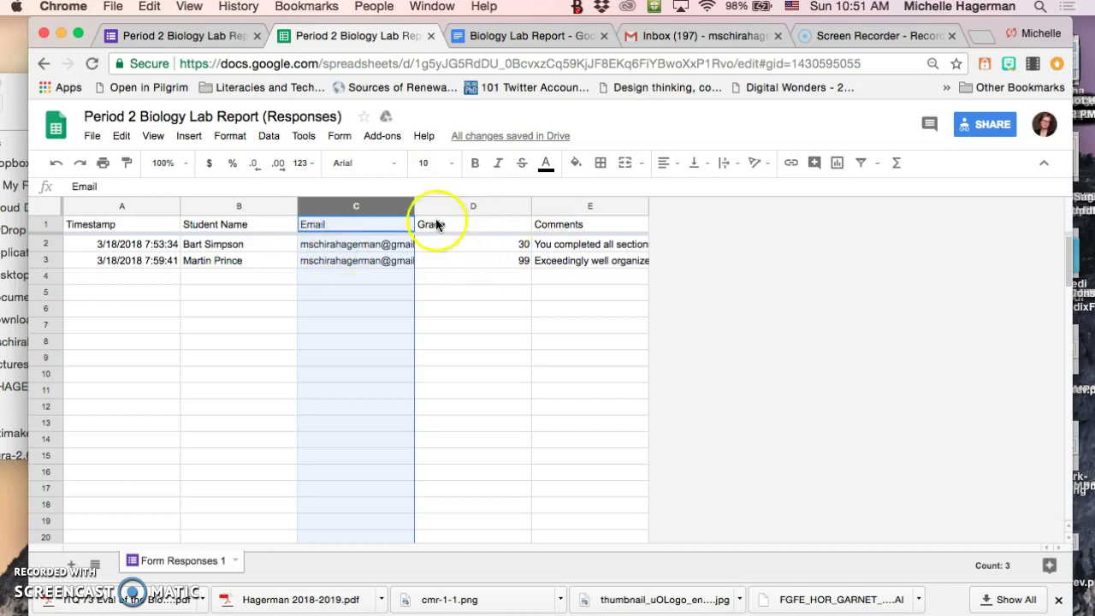
- Examine the <<Student Name>> merge tag and its angle brackets in the Biology Lab Report template document
{"action": "left_click", "coordinate": [518, 37]}
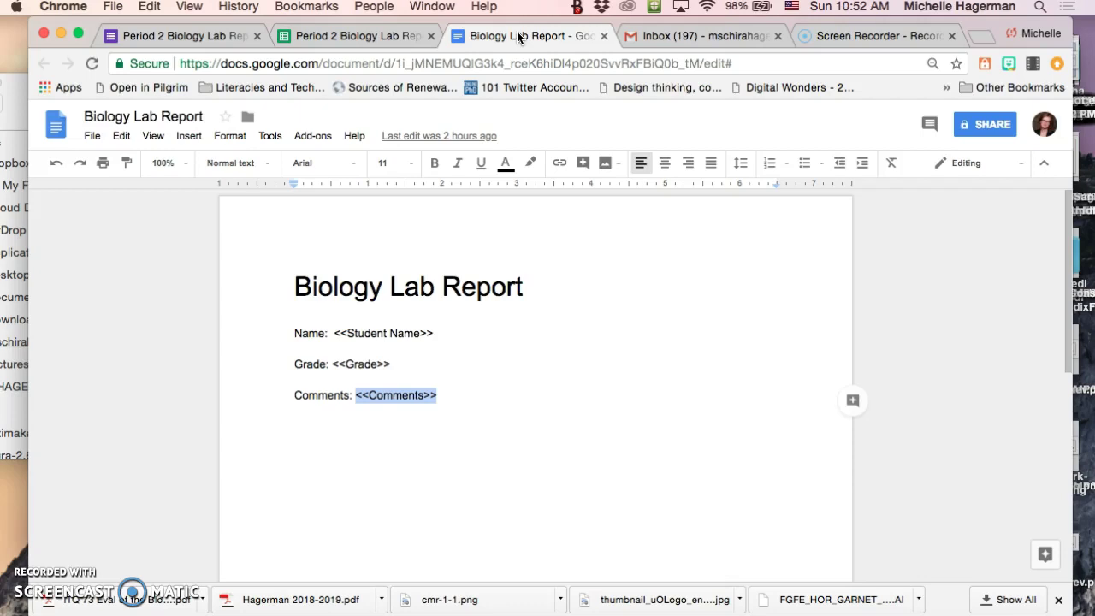
{"action": "left_click", "coordinate": [351, 36]}
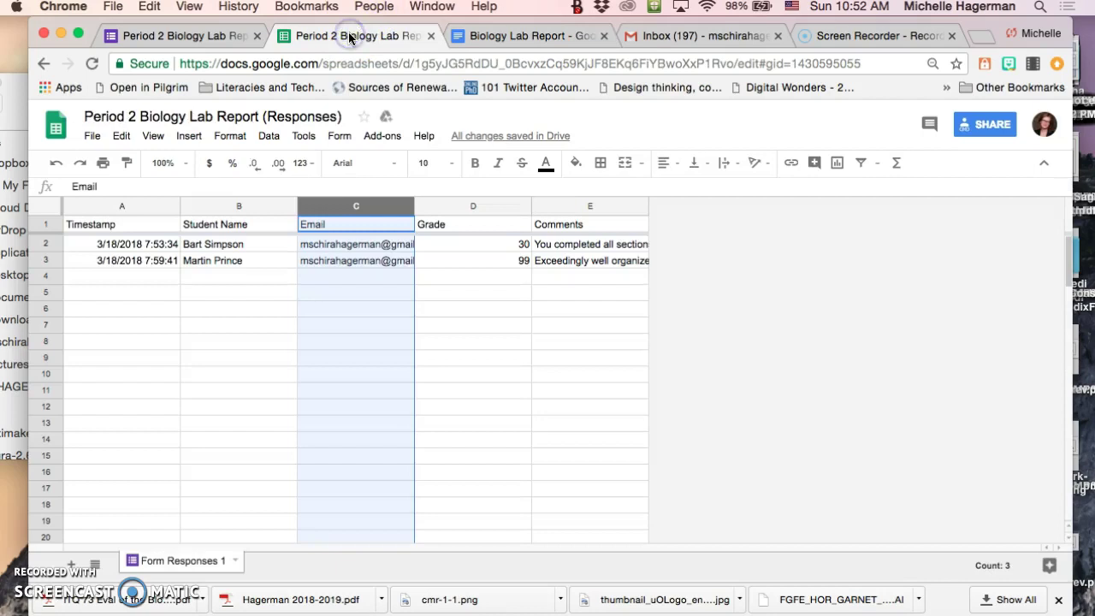
{"action": "left_click", "coordinate": [495, 36]}
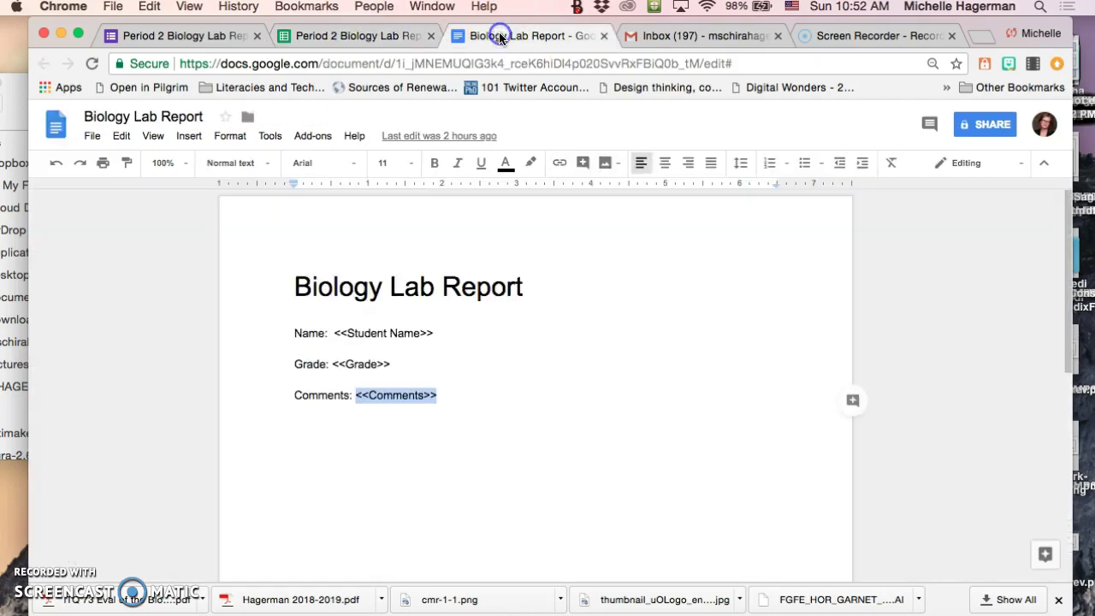
{"action": "left_click", "coordinate": [439, 332]}
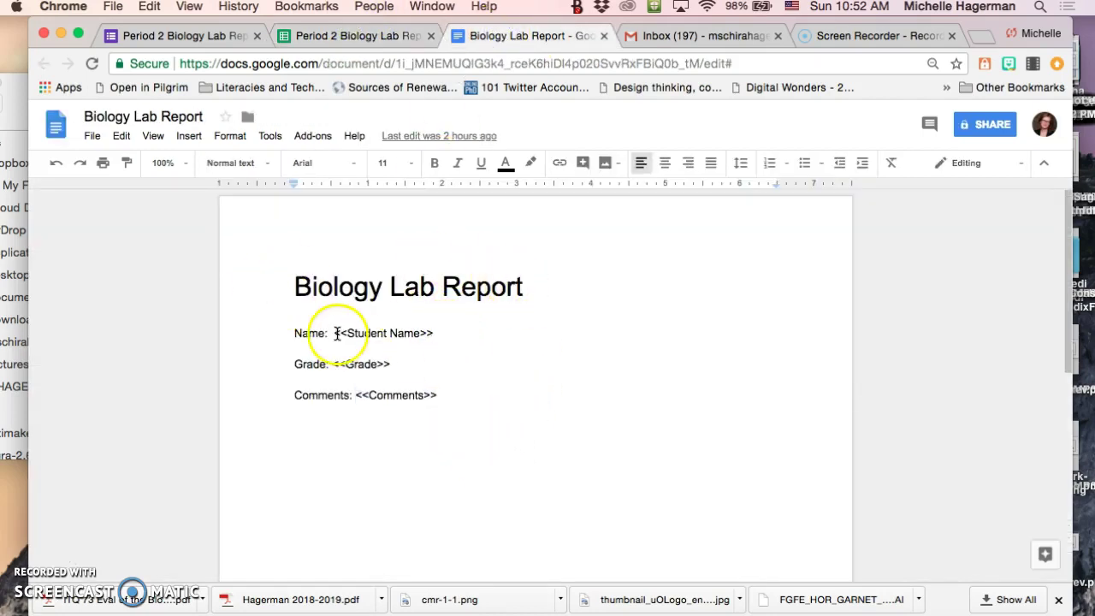
{"action": "left_click_drag", "start_coordinate": [337, 333], "coordinate": [438, 333]}
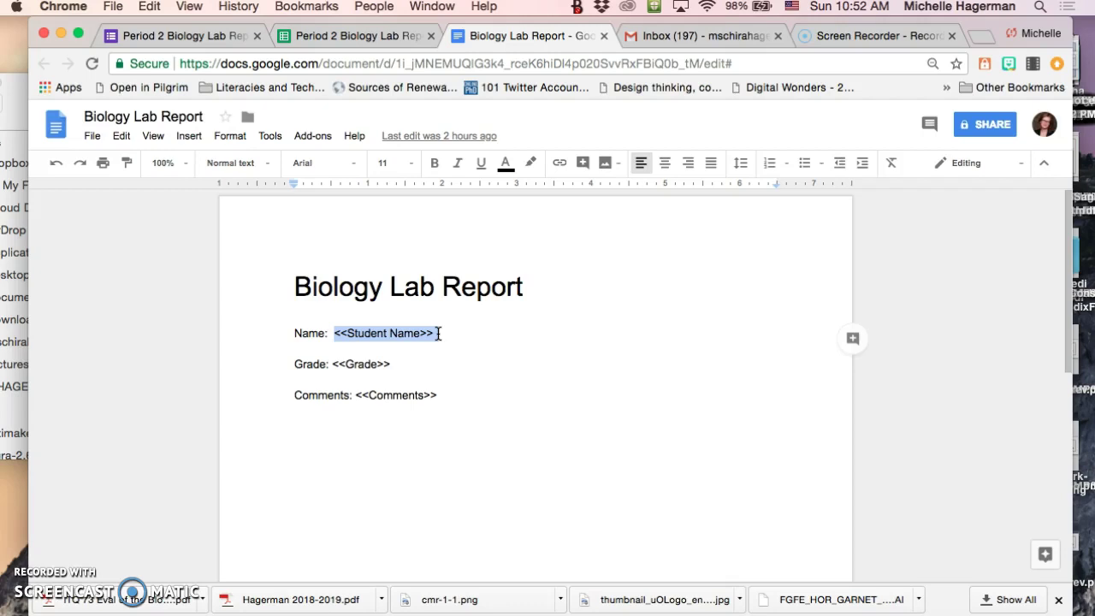
{"action": "left_click_drag", "start_coordinate": [438, 333], "coordinate": [345, 335]}
{"action": "left_click", "coordinate": [346, 333]}
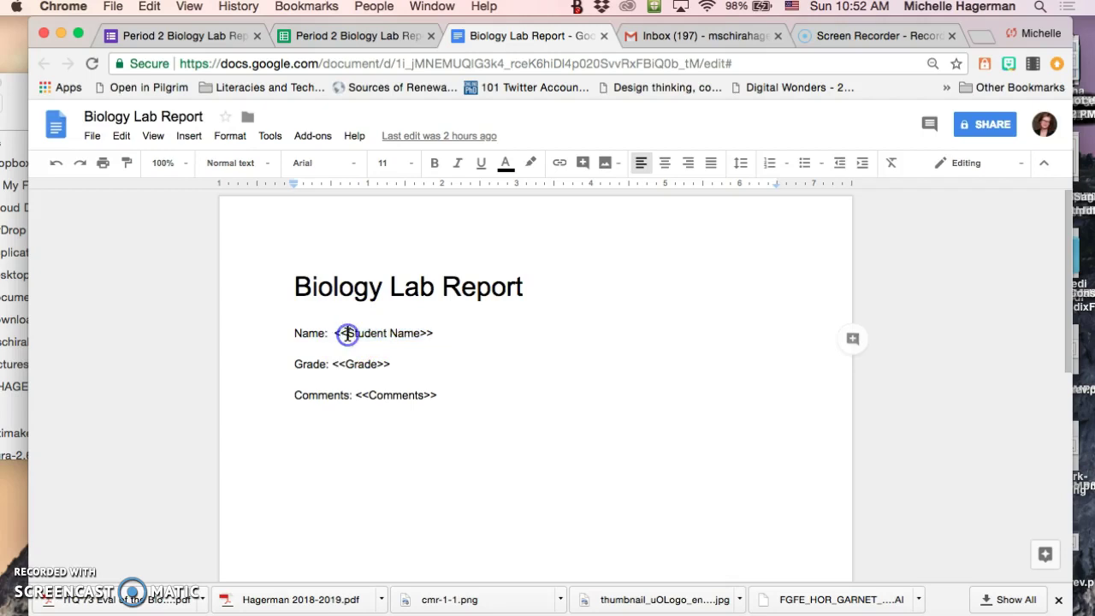
{"action": "left_click", "coordinate": [346, 333]}
{"action": "left_click", "coordinate": [428, 332]}
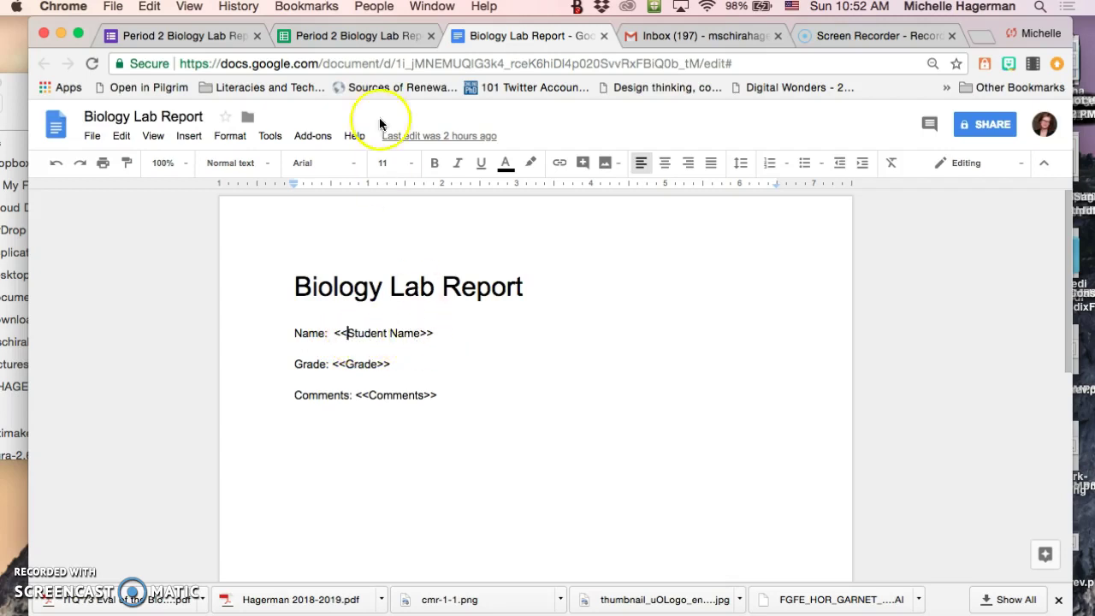
- Compare the Student Name column header in the responses spreadsheet with the matching tag in the template document
{"action": "left_click", "coordinate": [346, 36]}
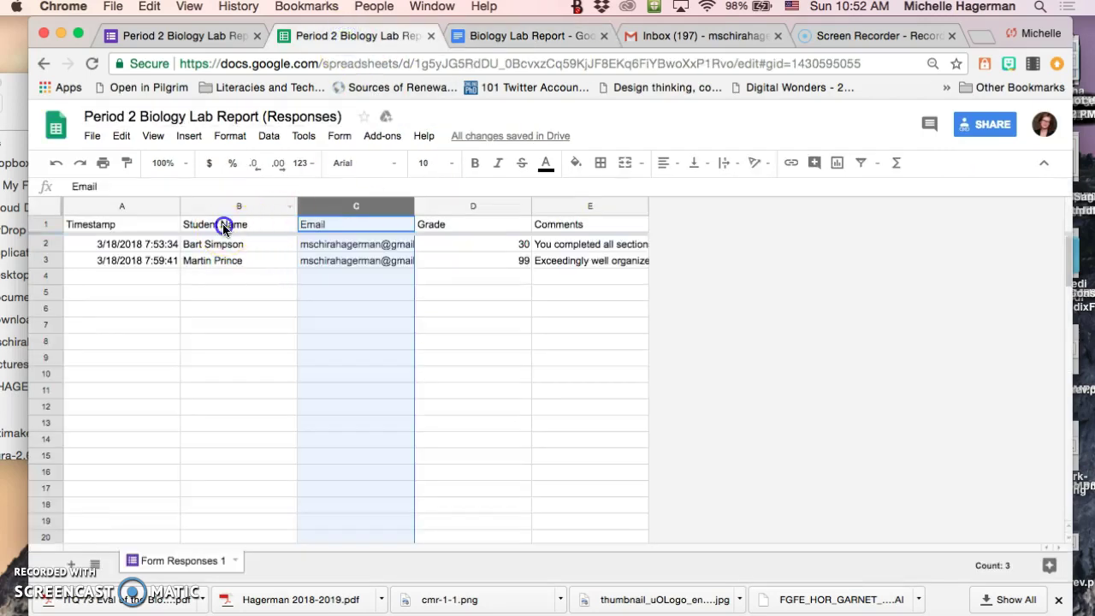
{"action": "left_click", "coordinate": [227, 225]}
{"action": "left_click", "coordinate": [497, 38]}
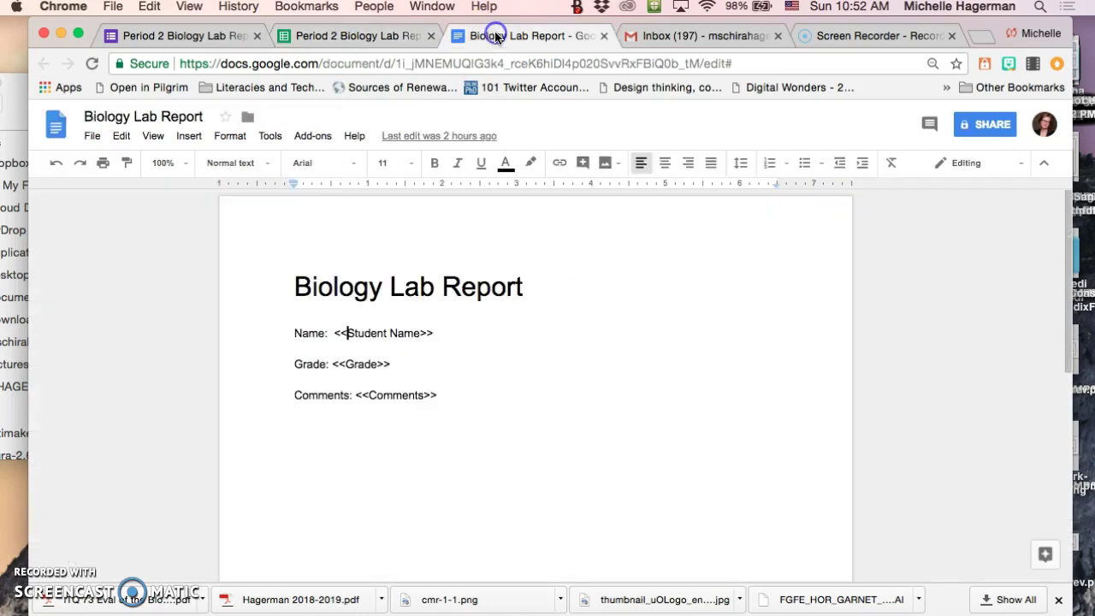
{"action": "left_click", "coordinate": [434, 334]}
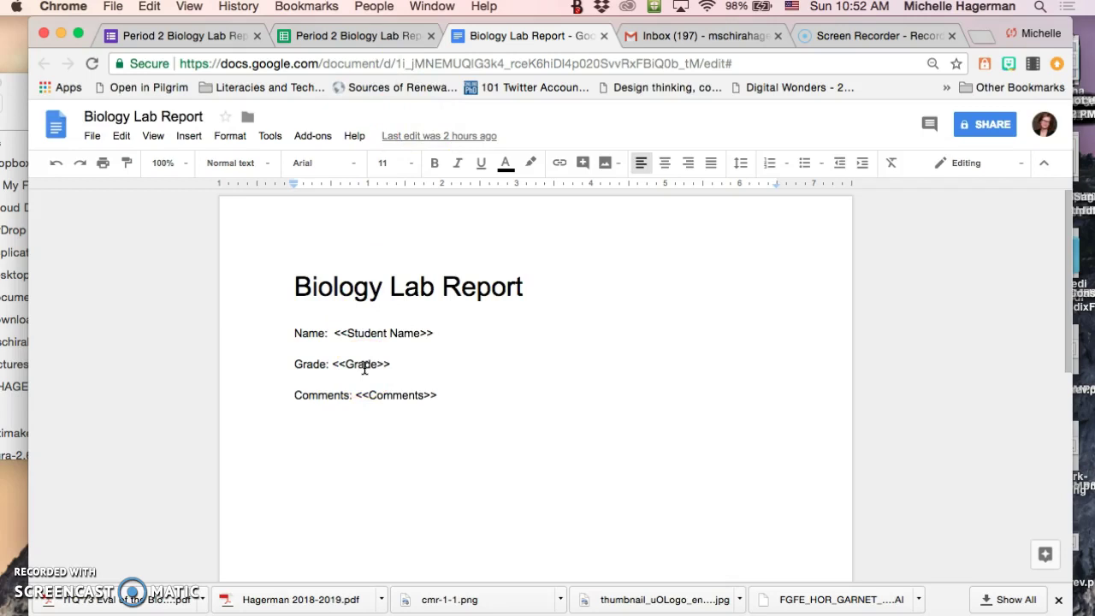
- Launch the autoCrat add-on from the Period 2 Biology Lab Report responses spreadsheet
{"action": "left_click", "coordinate": [325, 36]}
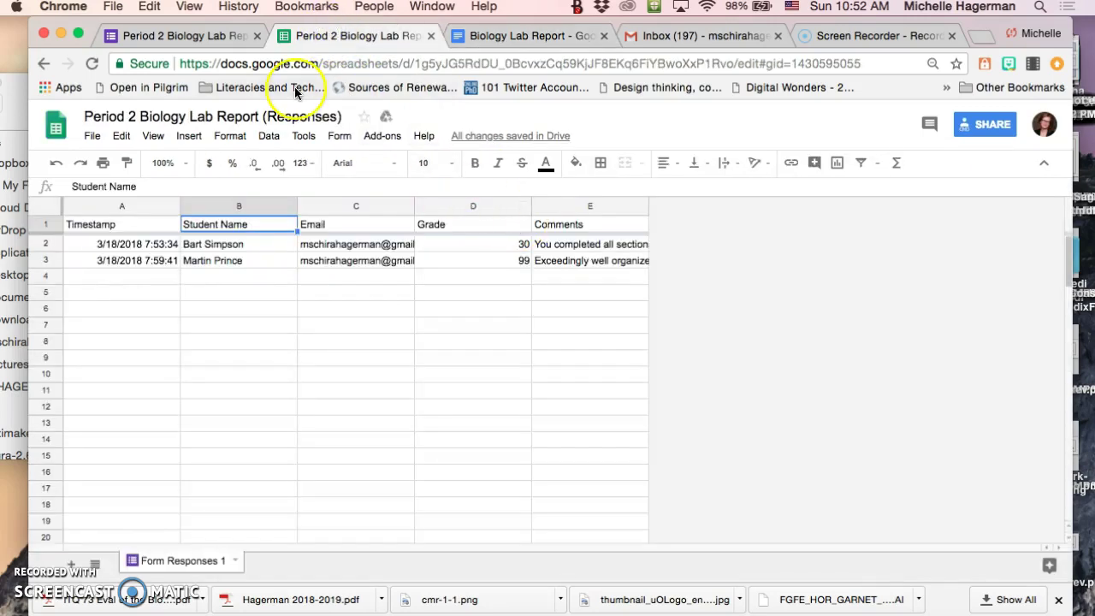
{"action": "left_click", "coordinate": [376, 136]}
{"action": "mouse_move", "coordinate": [406, 199]}
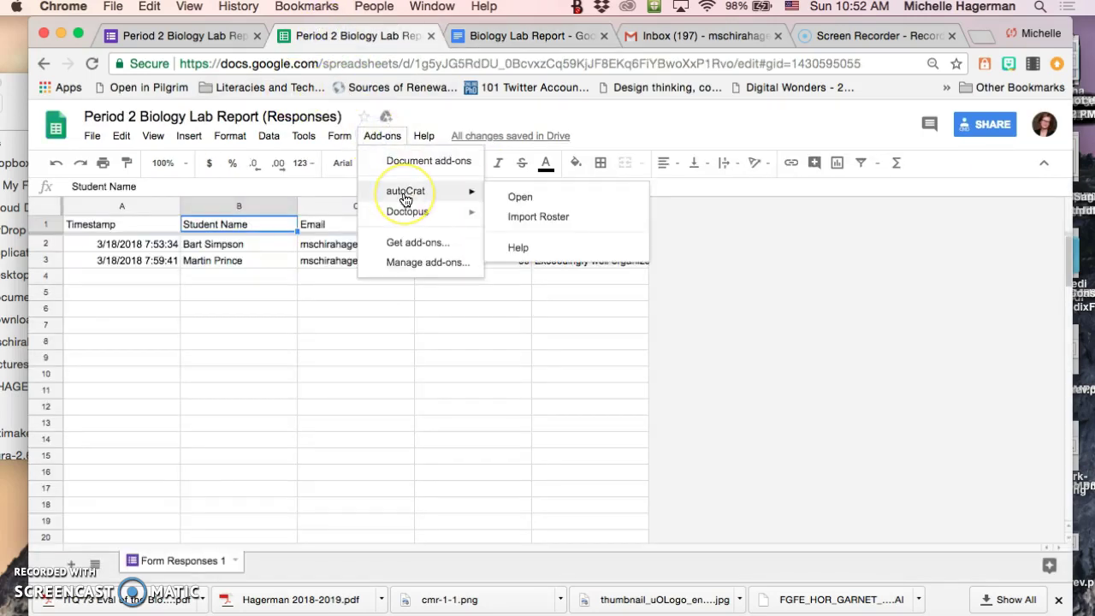
{"action": "left_click", "coordinate": [521, 199]}
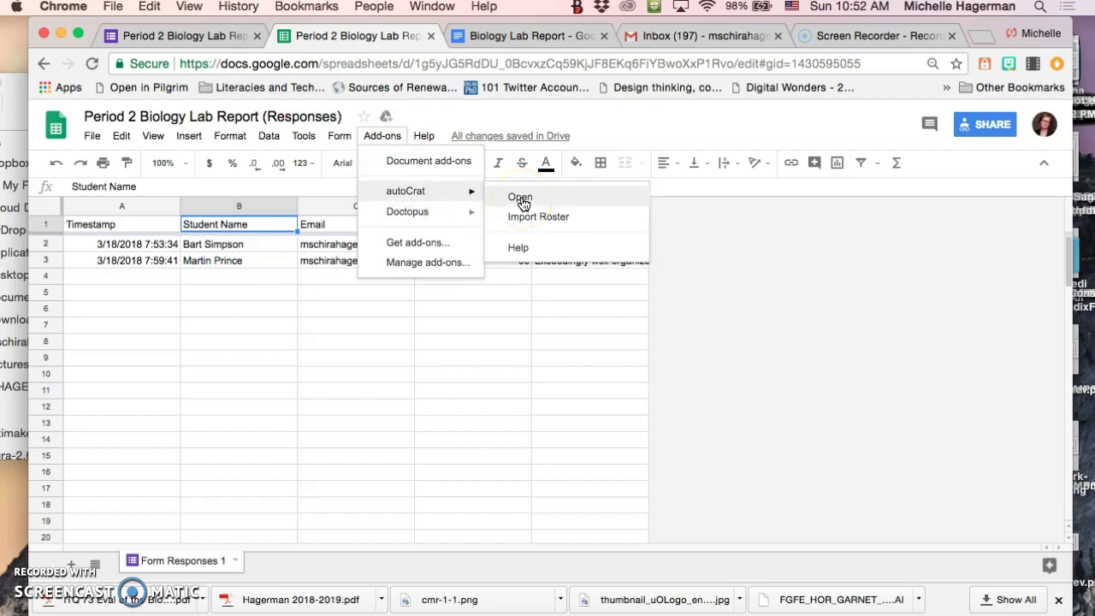
{"action": "left_click", "coordinate": [521, 199]}
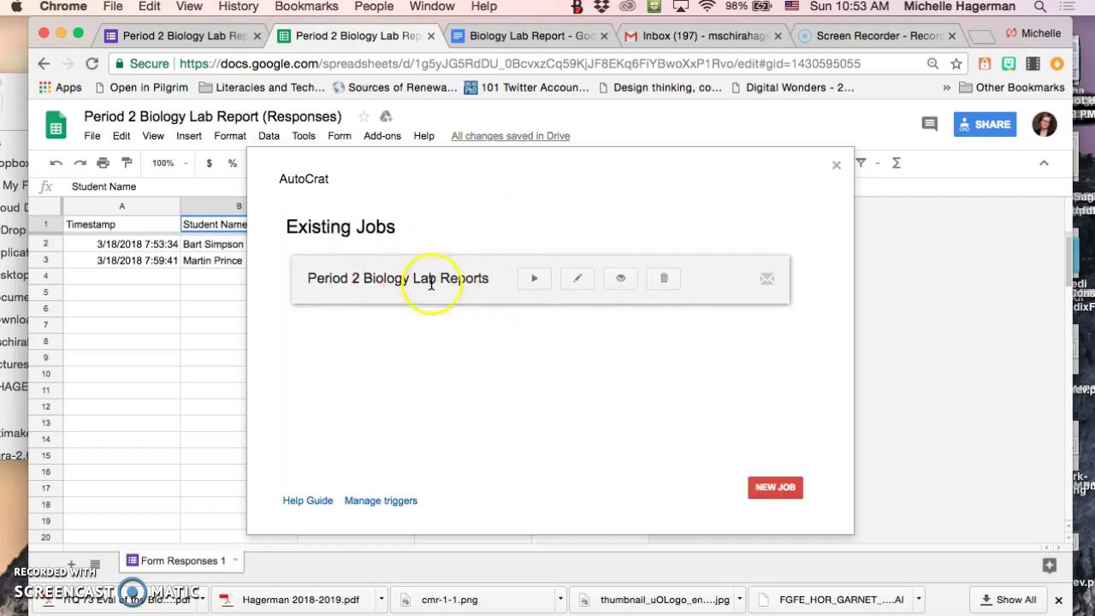
- Create a new AutoCrat merge job named Biology Lab Reports and save it
{"action": "left_click", "coordinate": [776, 490]}
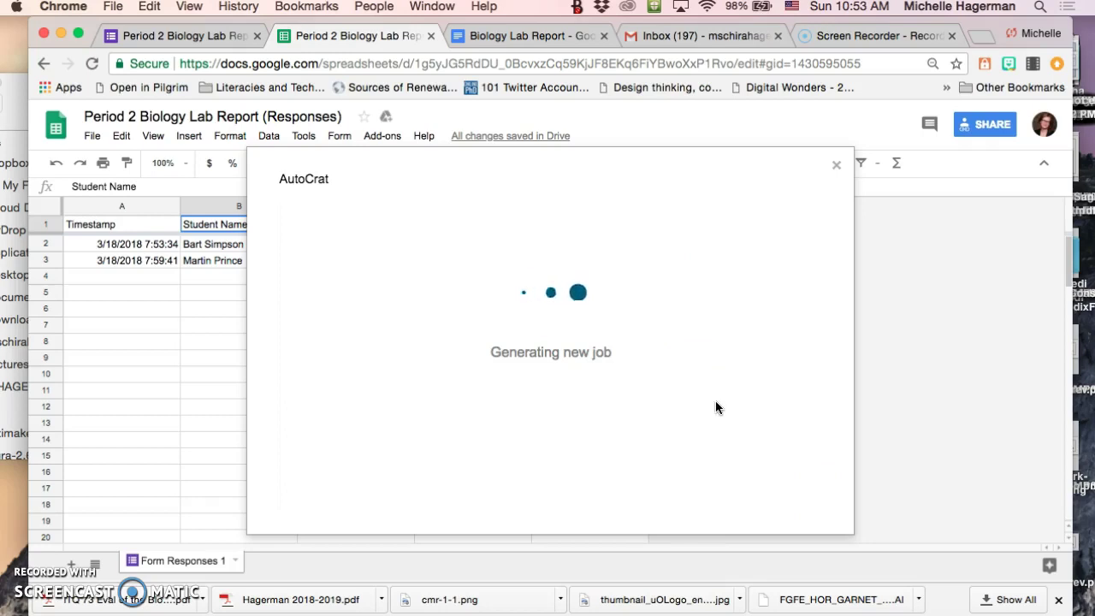
{"action": "left_click", "coordinate": [341, 282]}
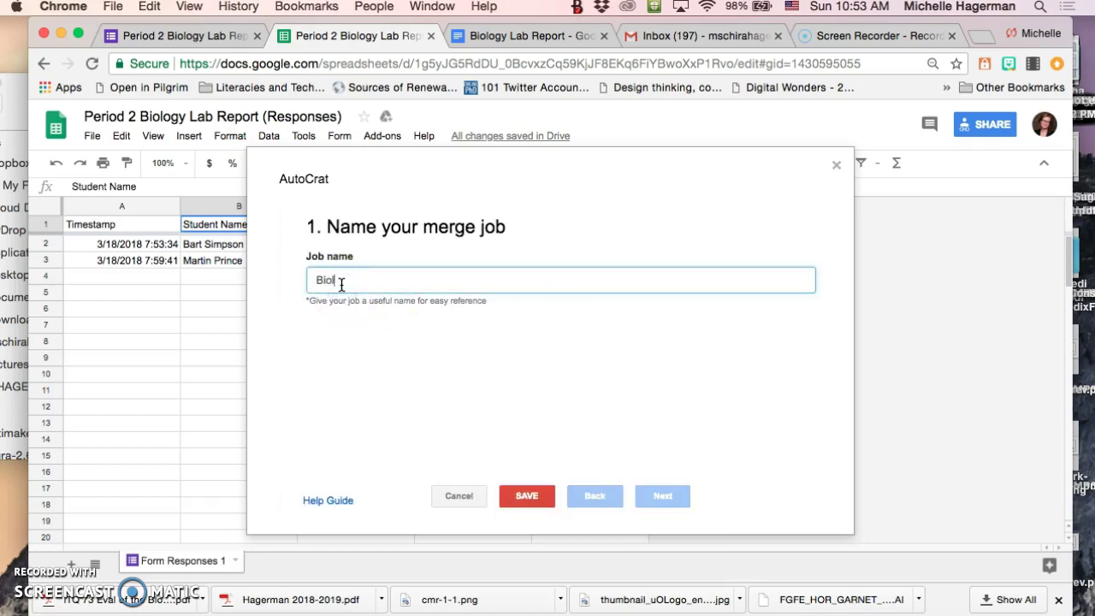
{"action": "type", "text": "Biology Lab Reports"}
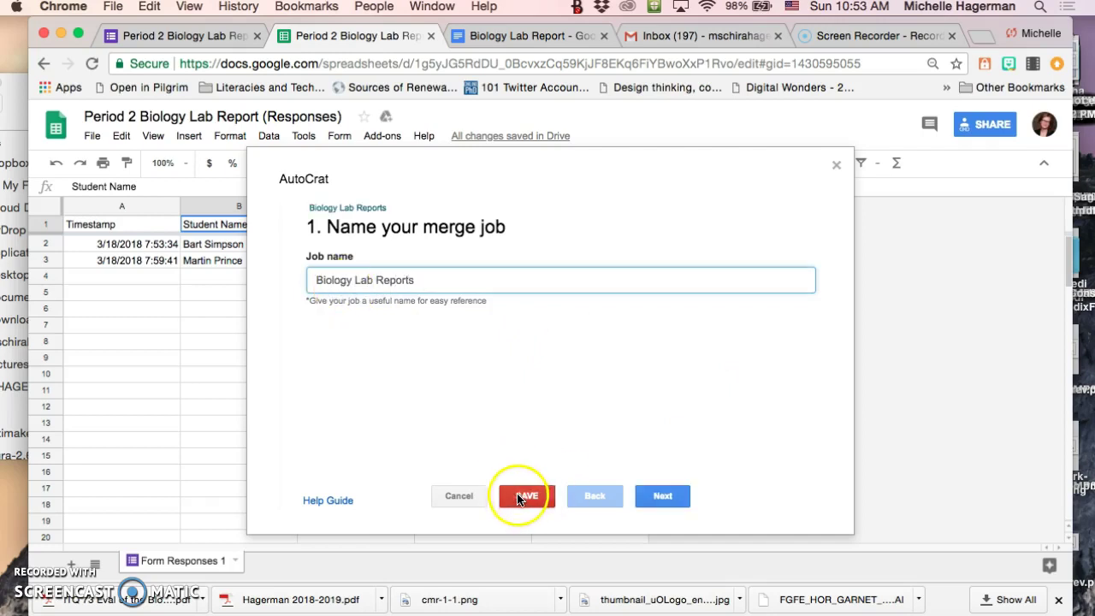
{"action": "left_click", "coordinate": [520, 497]}
- Use the recently used Biology Lab Report document as the job's template and continue to the data mapping
{"action": "left_click", "coordinate": [775, 332]}
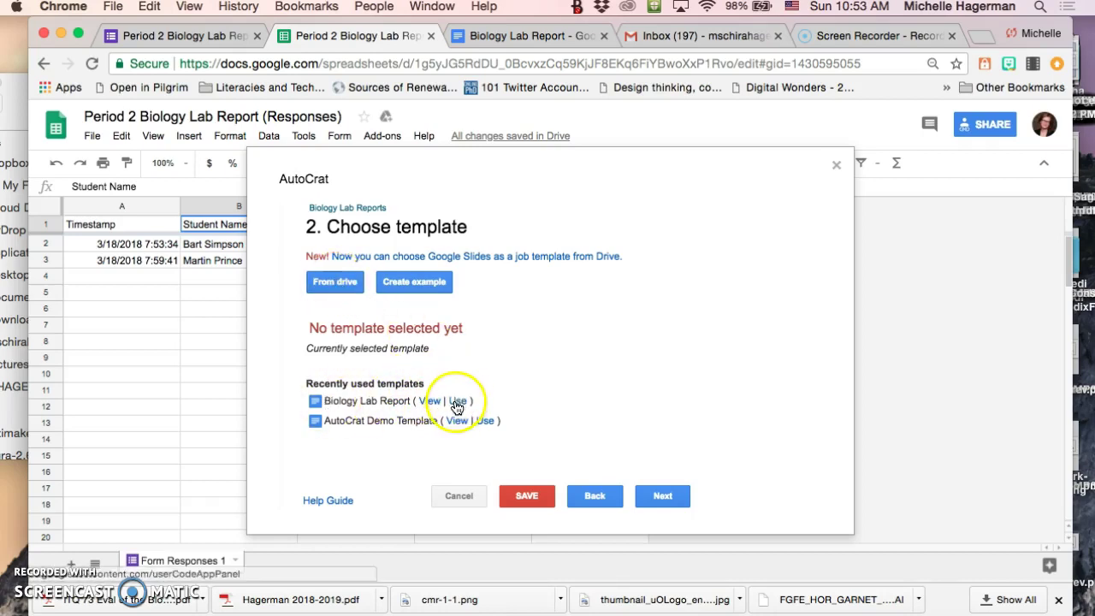
{"action": "left_click", "coordinate": [457, 401]}
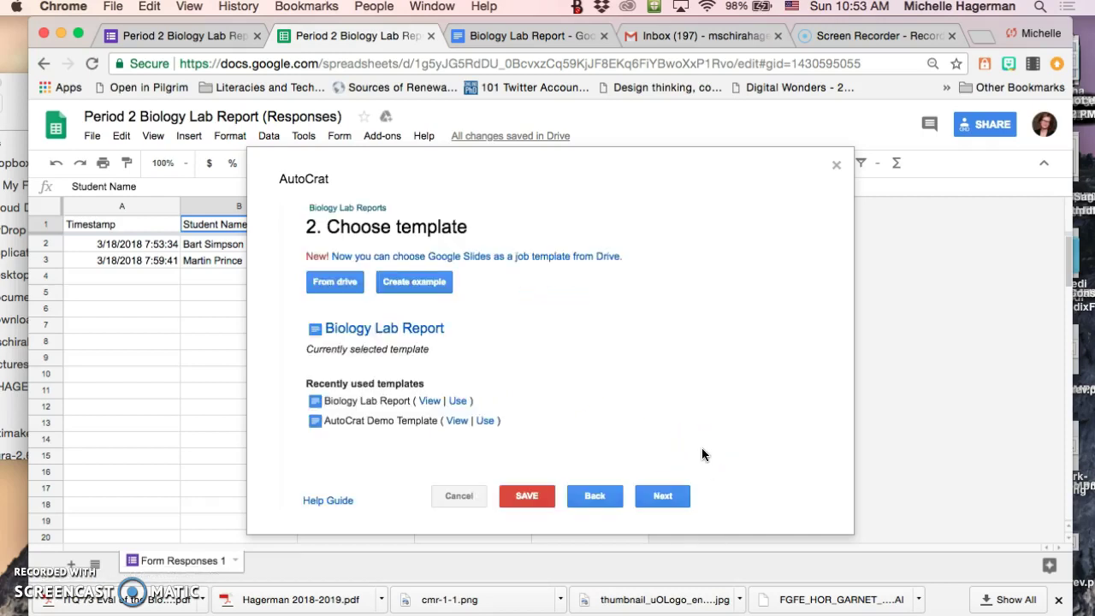
{"action": "left_click", "coordinate": [572, 471]}
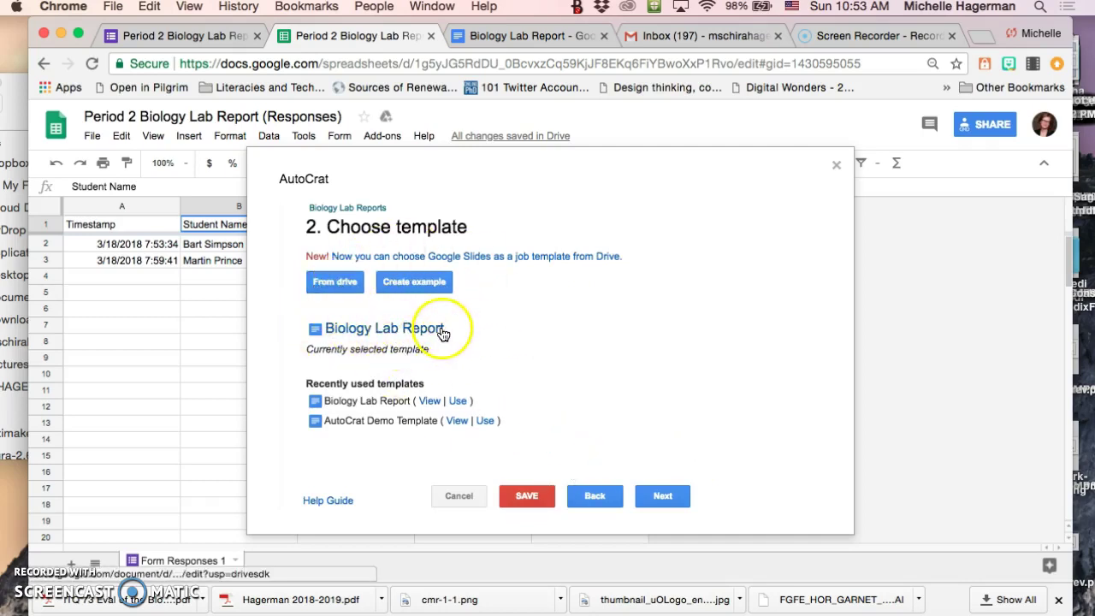
{"action": "left_click", "coordinate": [664, 499]}
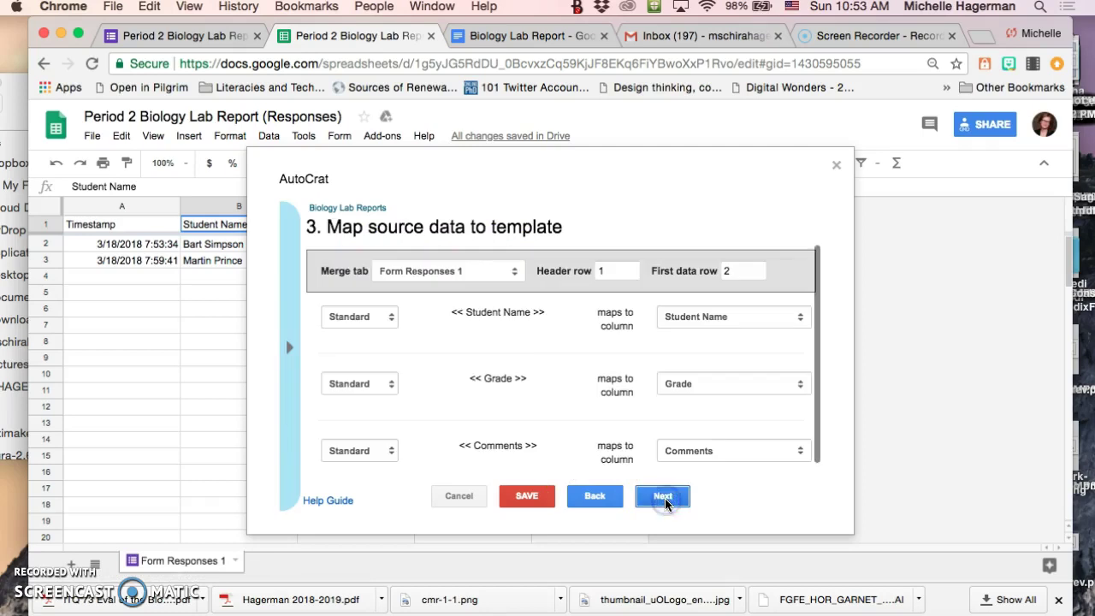
- Keep the <<Student Name>> tag mapped to the Student Name column and continue to the file settings
{"action": "left_click", "coordinate": [569, 229]}
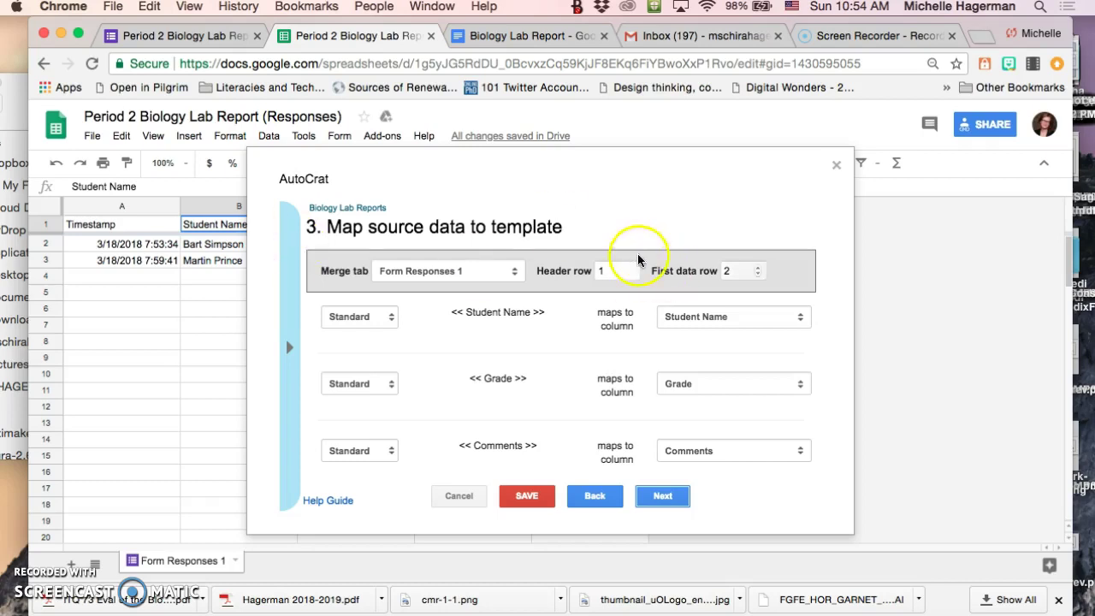
{"action": "left_click", "coordinate": [793, 319]}
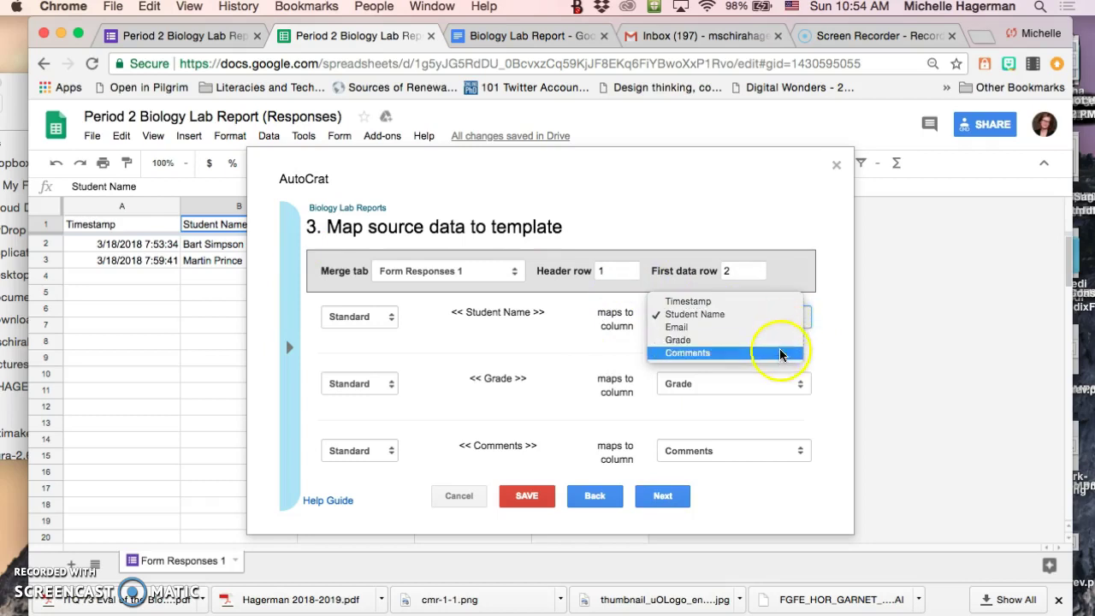
{"action": "left_click", "coordinate": [782, 314]}
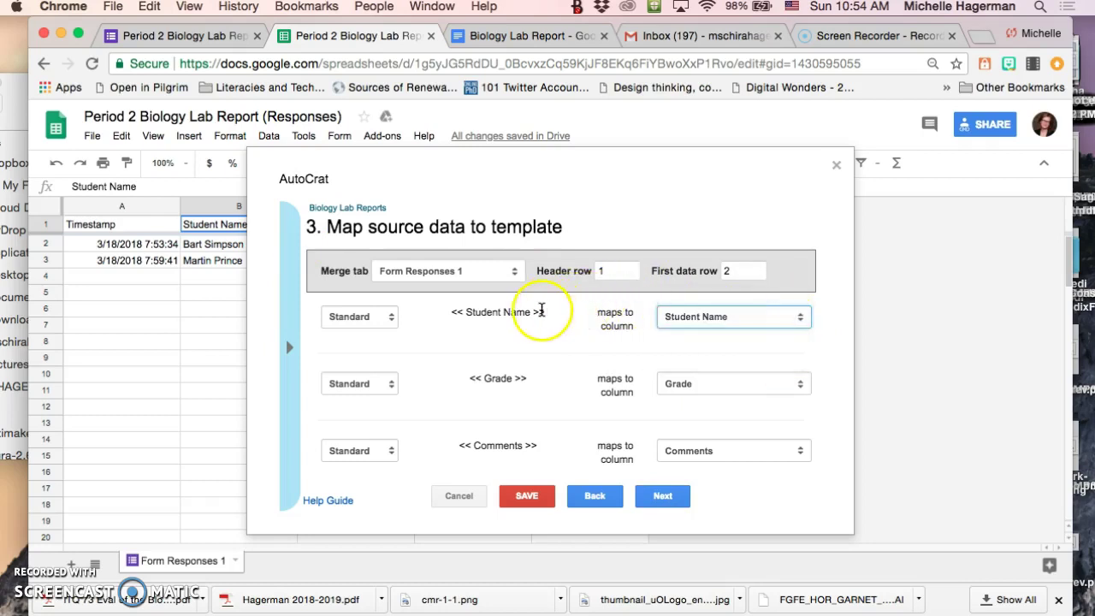
{"action": "left_click_drag", "start_coordinate": [545, 314], "coordinate": [451, 311]}
{"action": "left_click", "coordinate": [711, 319]}
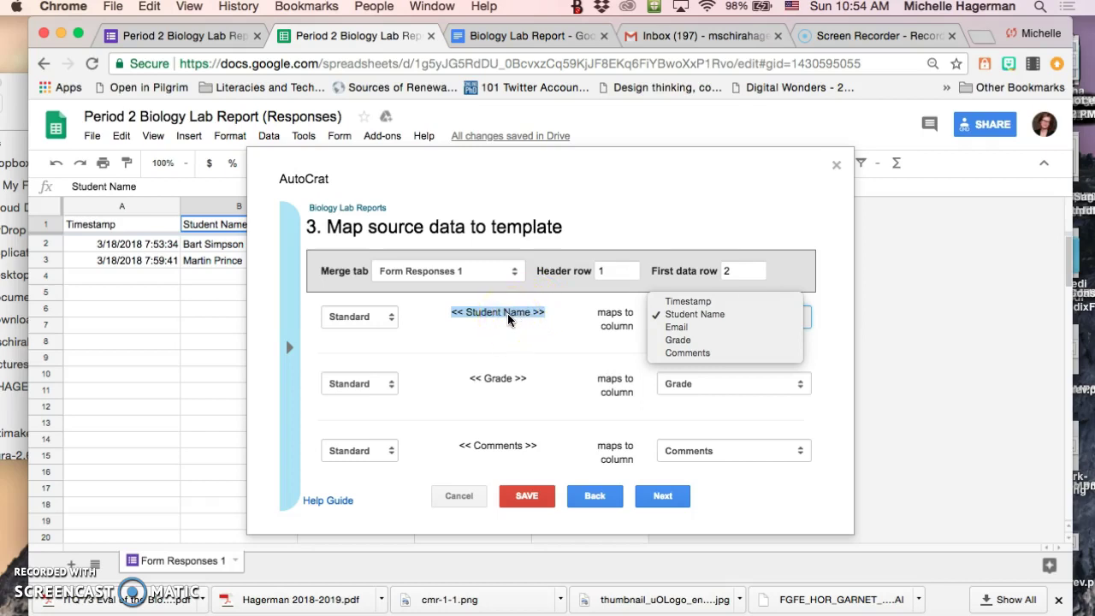
{"action": "left_click", "coordinate": [709, 315]}
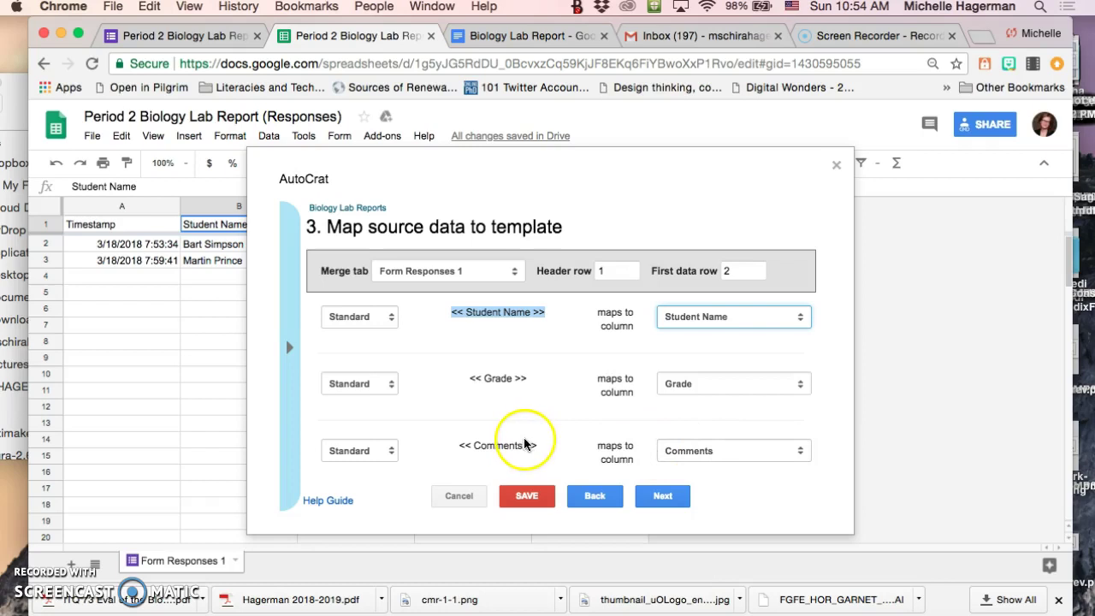
{"action": "left_click", "coordinate": [663, 498]}
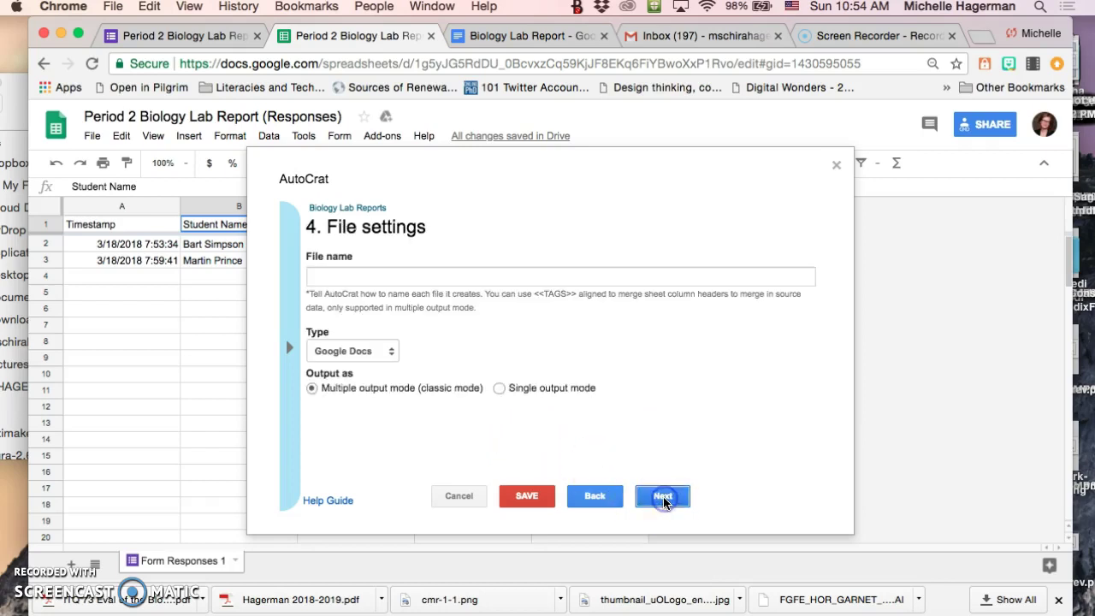
- Name the output files "<<Student Name>> Biology Lab Report" and continue to the destination folder choice
{"action": "left_click", "coordinate": [333, 276]}
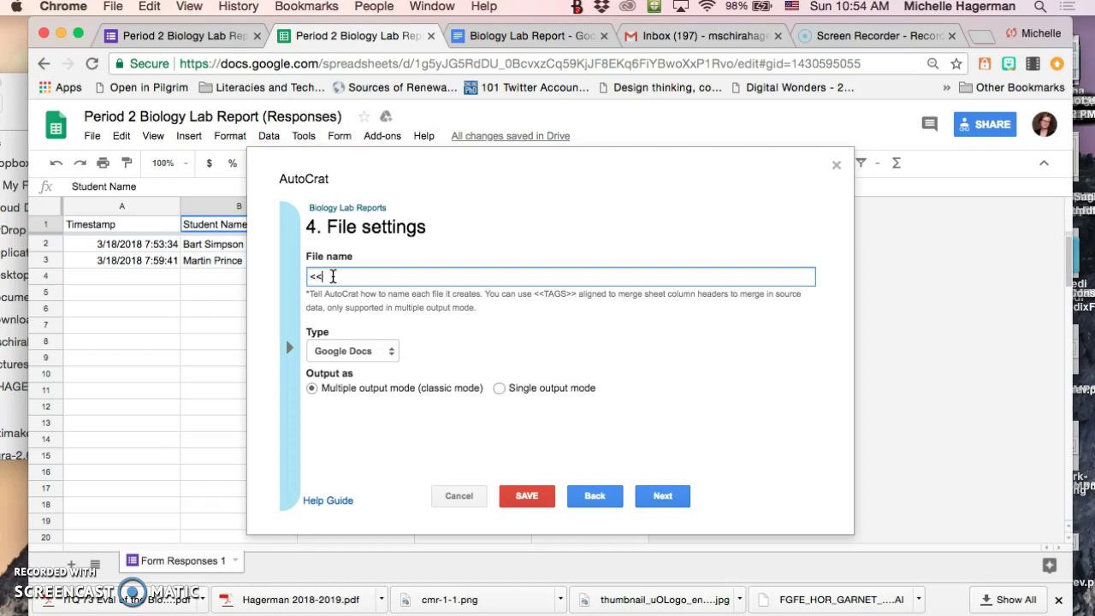
{"action": "type", "text": "tudent Names"}
{"action": "type", "text": "> Biology Lab Report"}
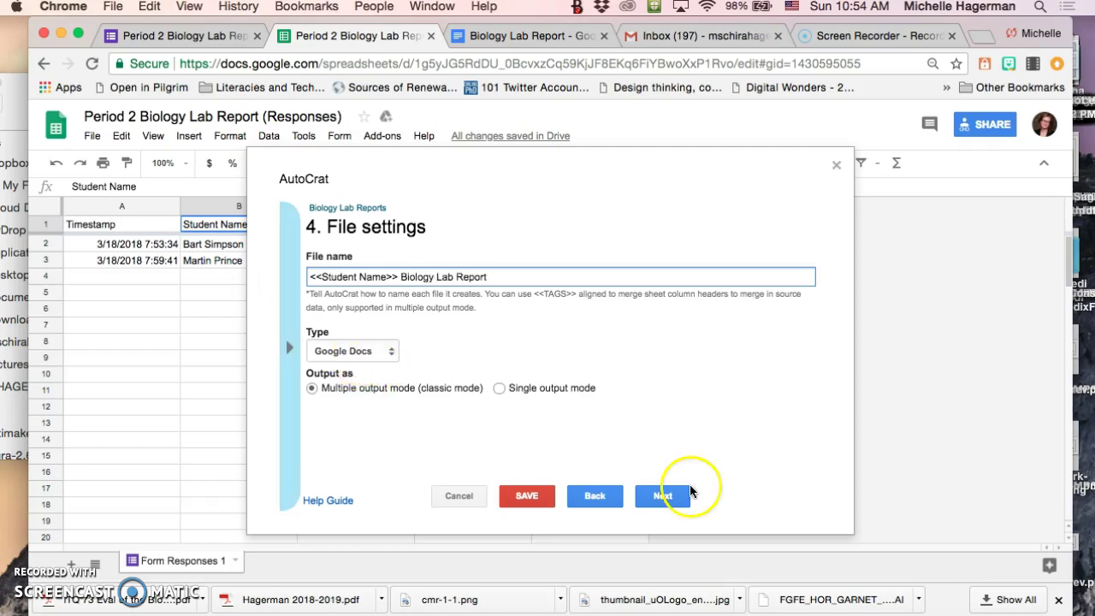
{"action": "left_click", "coordinate": [663, 498]}
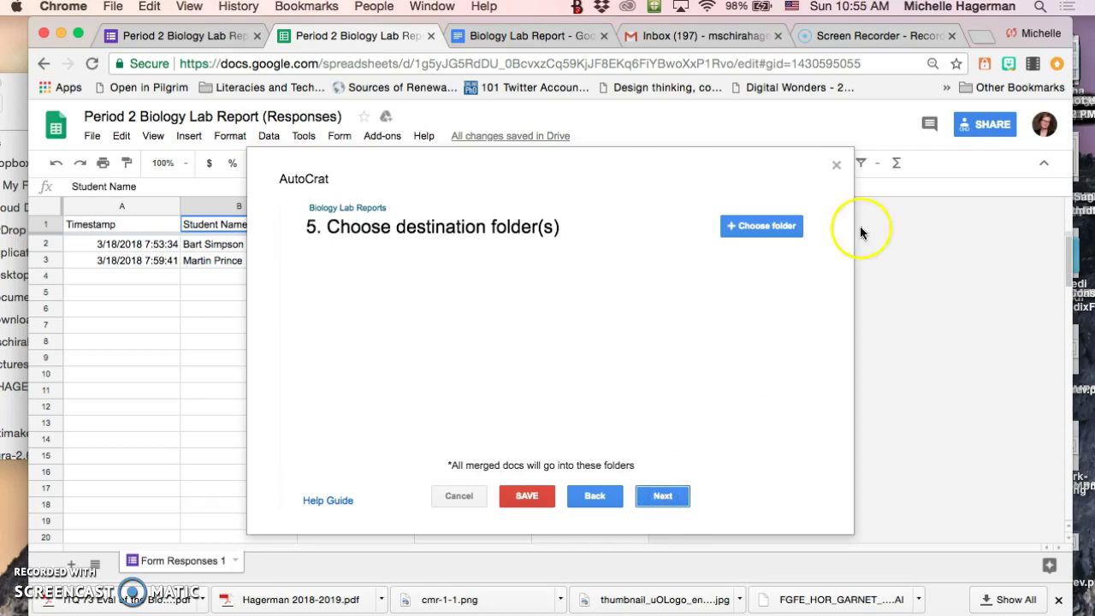
- Choose the Period 2 Biology Lab Reports folder as the destination for the merged documents
{"action": "left_click", "coordinate": [759, 233]}
{"action": "left_click", "coordinate": [693, 244]}
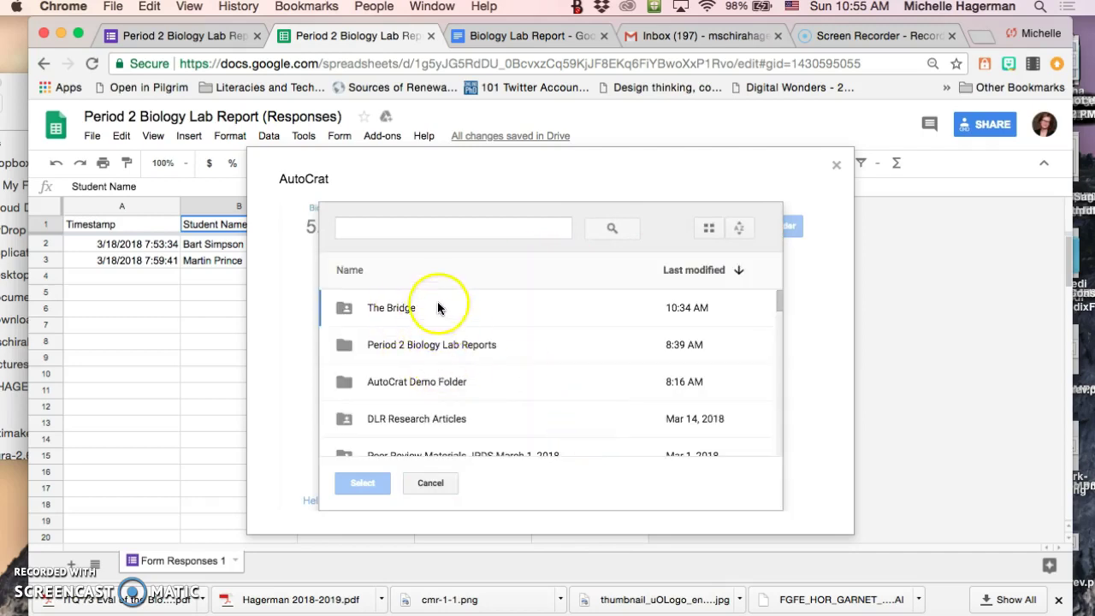
{"action": "scroll", "coordinate": [432, 377], "scroll_direction": "down", "scroll_amount": 1}
{"action": "scroll", "coordinate": [432, 371], "scroll_direction": "up", "scroll_amount": 1}
{"action": "left_click", "coordinate": [417, 344]}
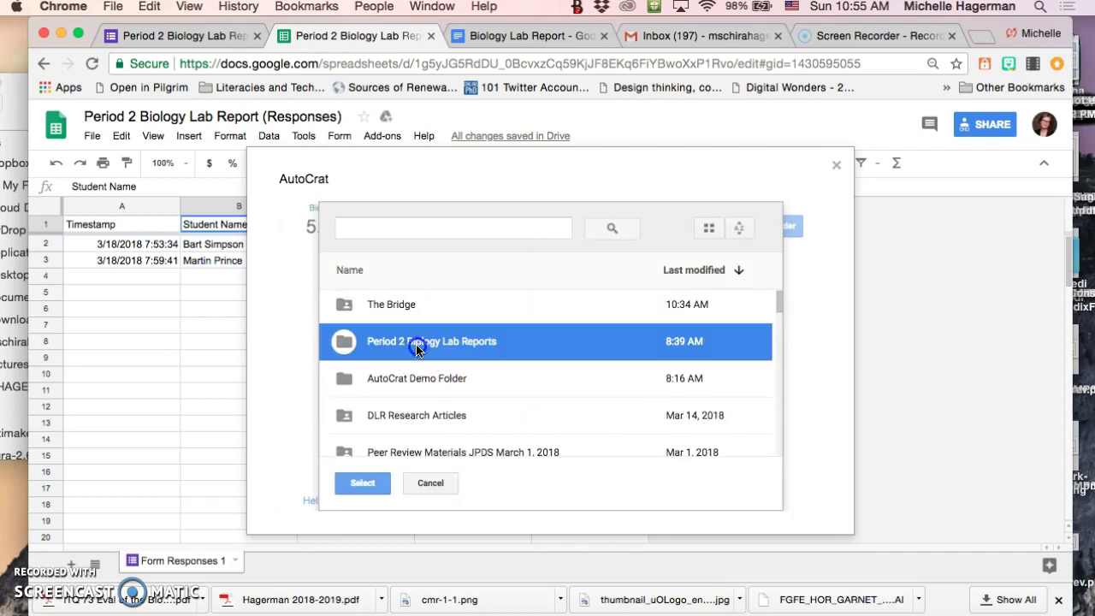
{"action": "left_click", "coordinate": [416, 344]}
{"action": "left_click", "coordinate": [448, 342]}
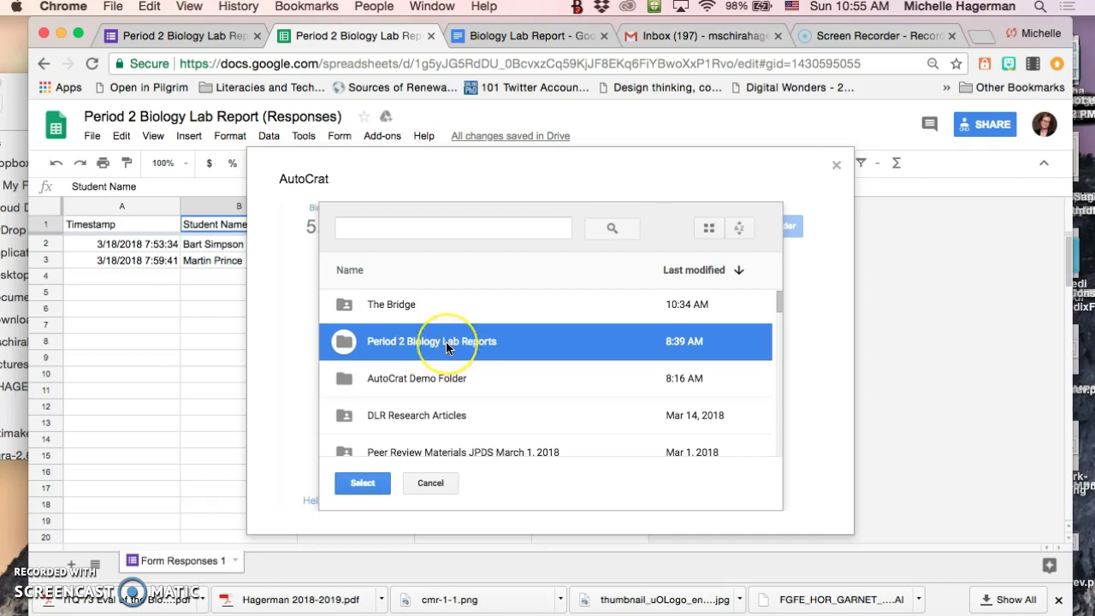
{"action": "double_click", "coordinate": [446, 341]}
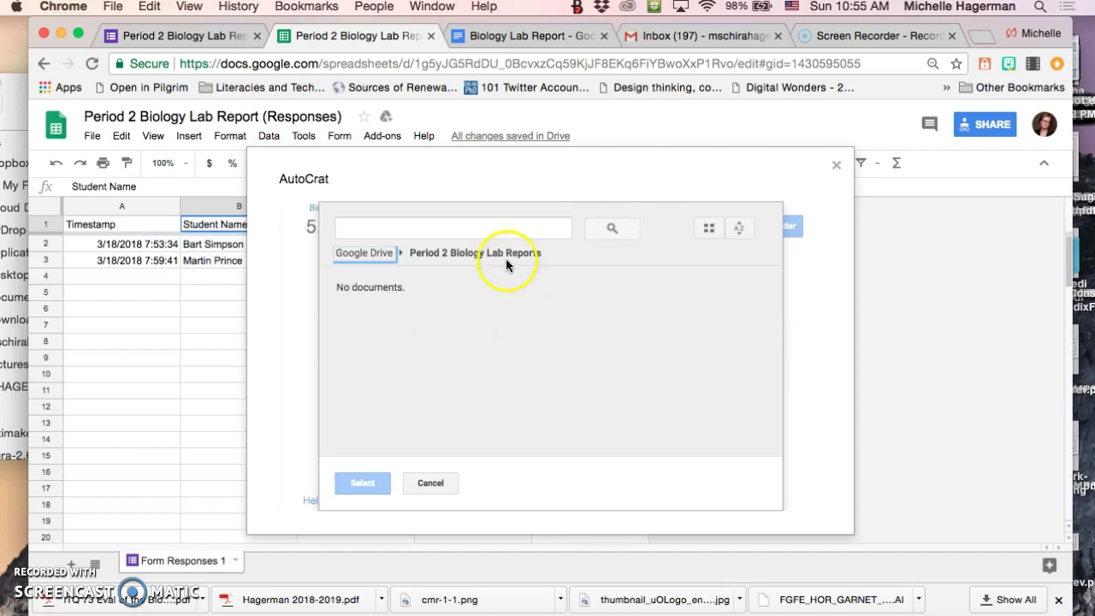
{"action": "left_click", "coordinate": [504, 256]}
{"action": "left_click", "coordinate": [358, 253]}
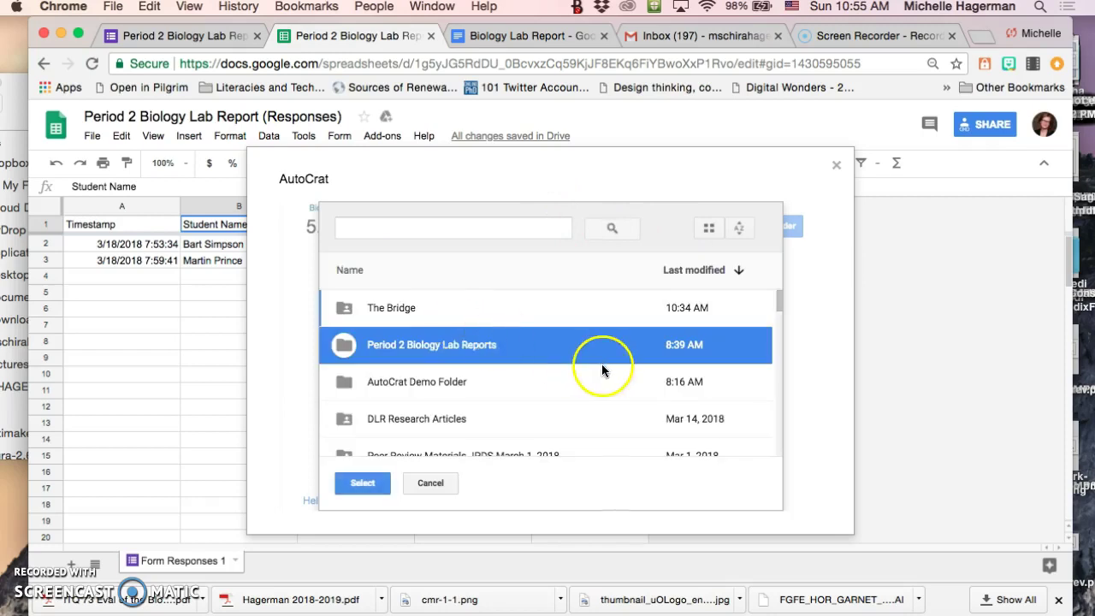
{"action": "left_click", "coordinate": [369, 482]}
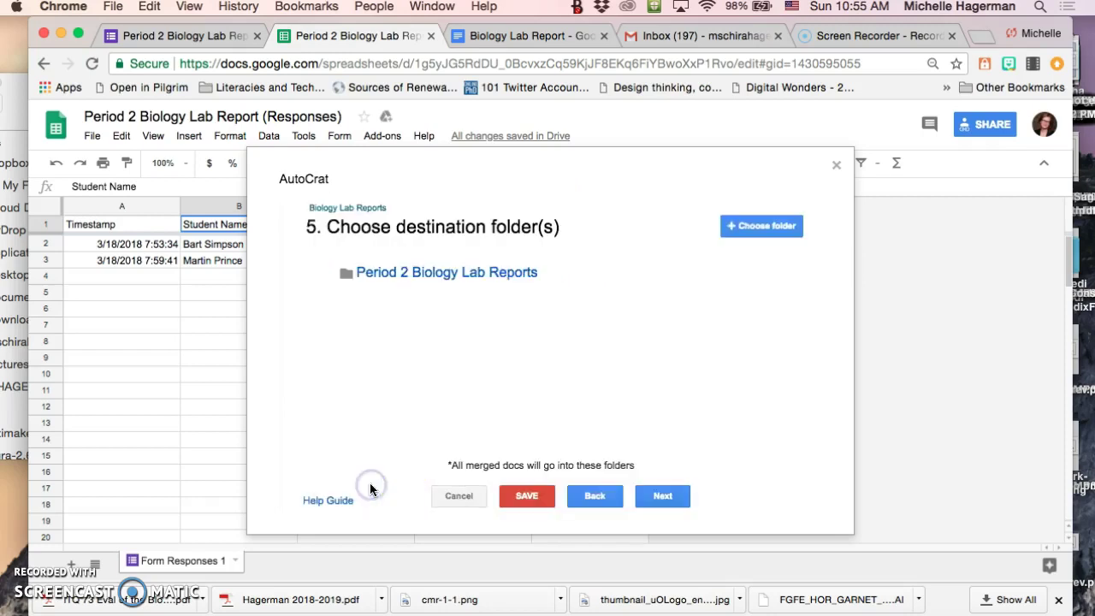
- Skip the optional dynamic folder reference and continue through to the document sharing and email settings
{"action": "left_click", "coordinate": [663, 497]}
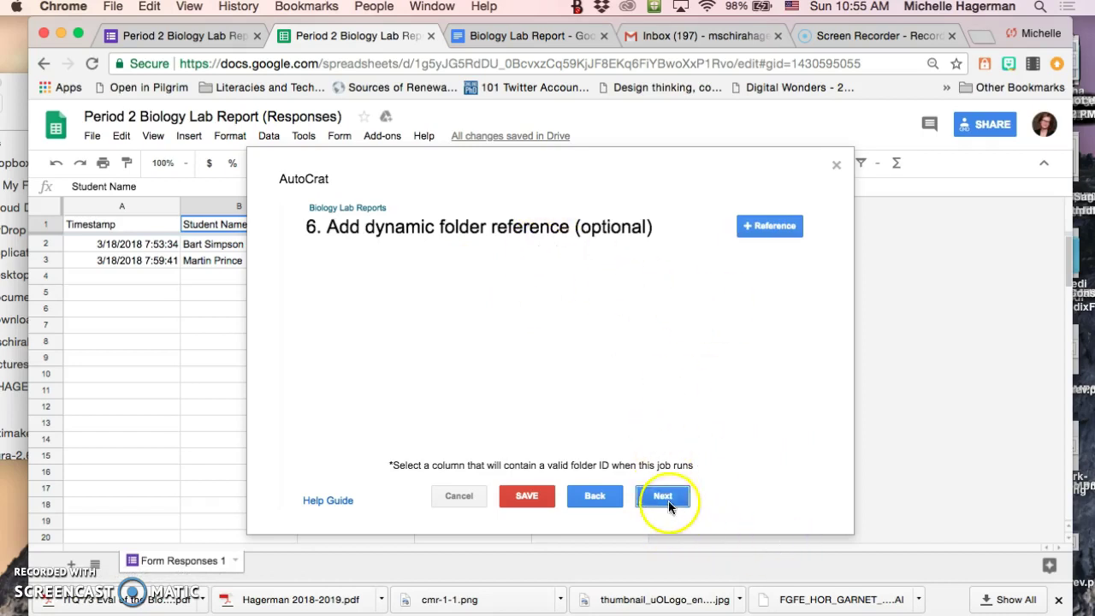
{"action": "left_click", "coordinate": [665, 500]}
{"action": "left_click", "coordinate": [664, 500]}
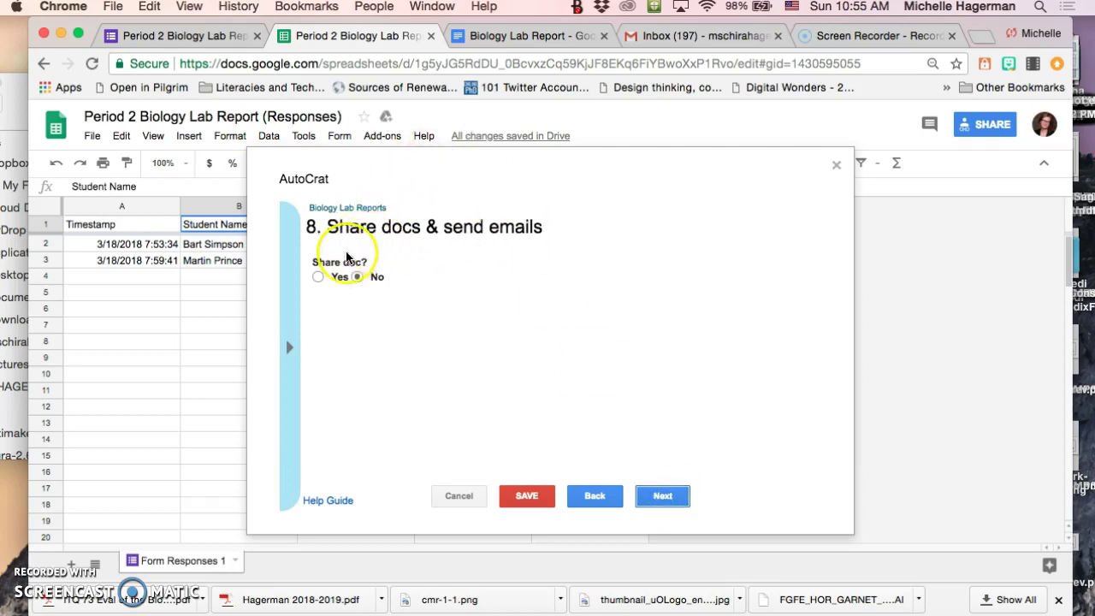
- Turn on document sharing as a view only doc and disallow collaborators from re-sharing
{"action": "left_click", "coordinate": [319, 277]}
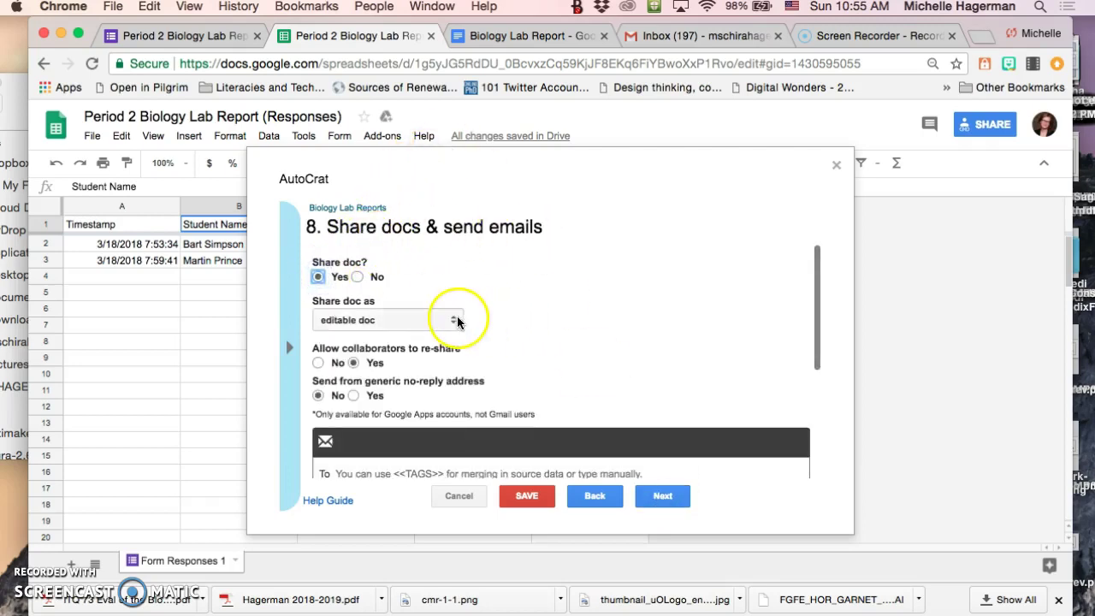
{"action": "left_click", "coordinate": [455, 321]}
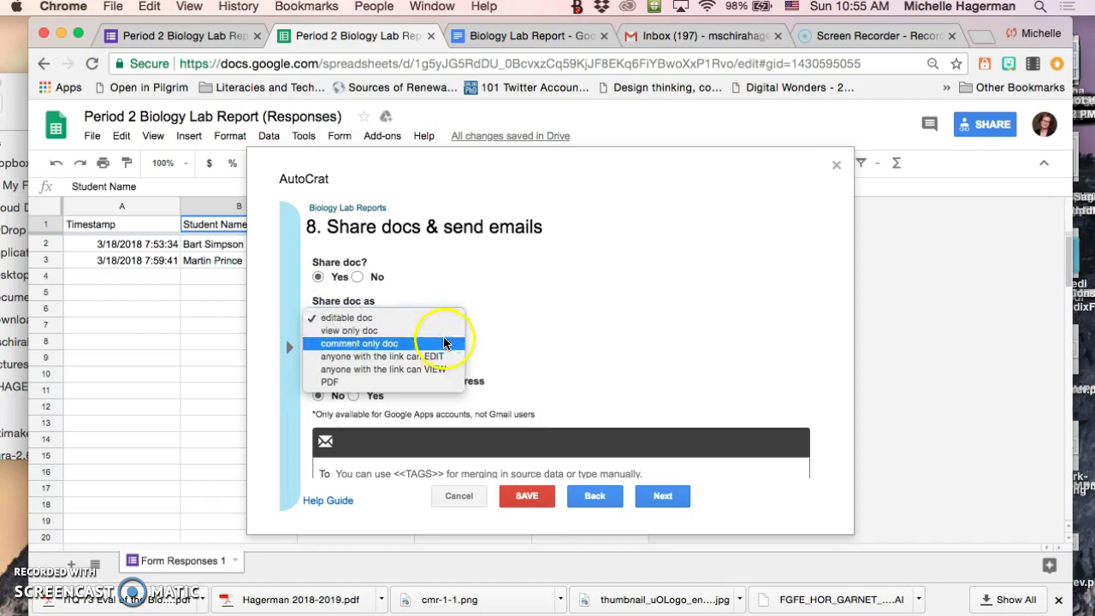
{"action": "left_click", "coordinate": [441, 330]}
{"action": "scroll", "coordinate": [580, 359], "scroll_direction": "down", "scroll_amount": 2}
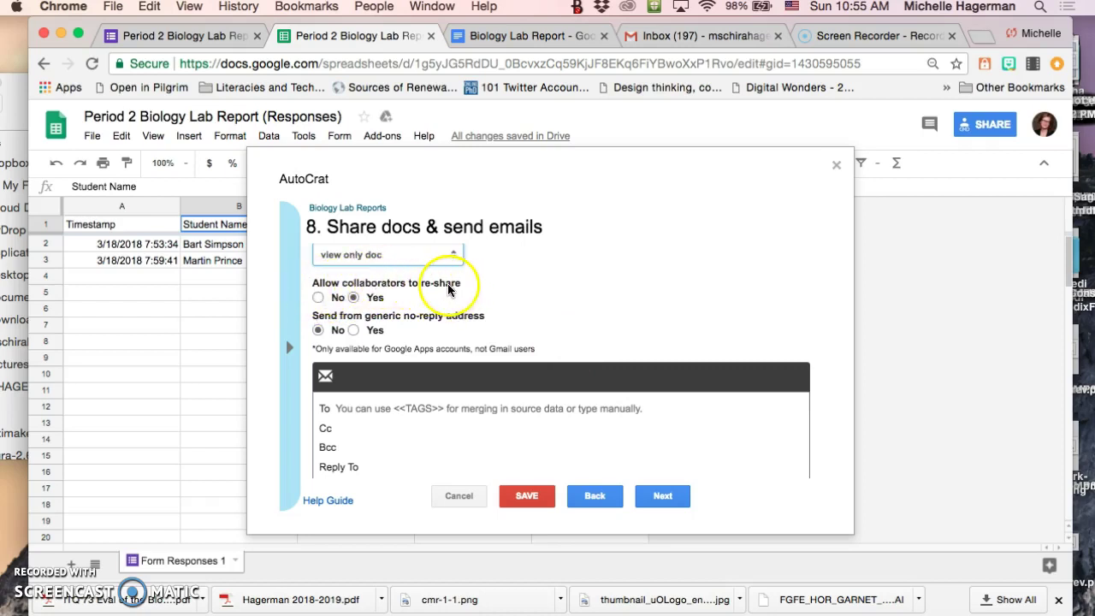
{"action": "left_click", "coordinate": [317, 297]}
- Address the notification email to the <<Email>> tag
{"action": "scroll", "coordinate": [492, 325], "scroll_direction": "down", "scroll_amount": 2}
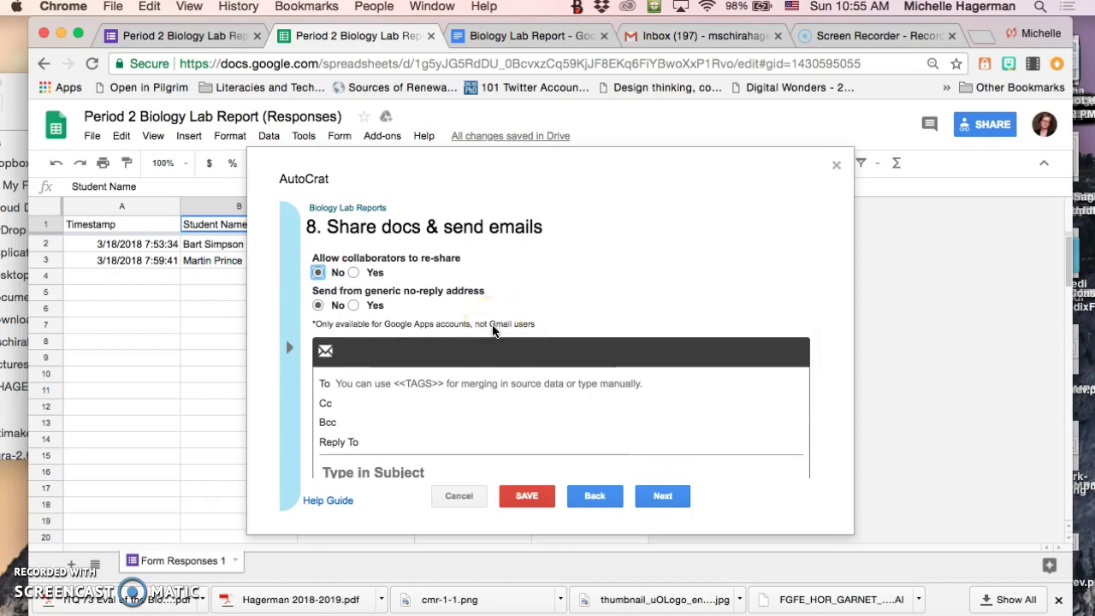
{"action": "scroll", "coordinate": [494, 331], "scroll_direction": "down", "scroll_amount": 2}
{"action": "scroll", "coordinate": [494, 331], "scroll_direction": "up", "scroll_amount": 1}
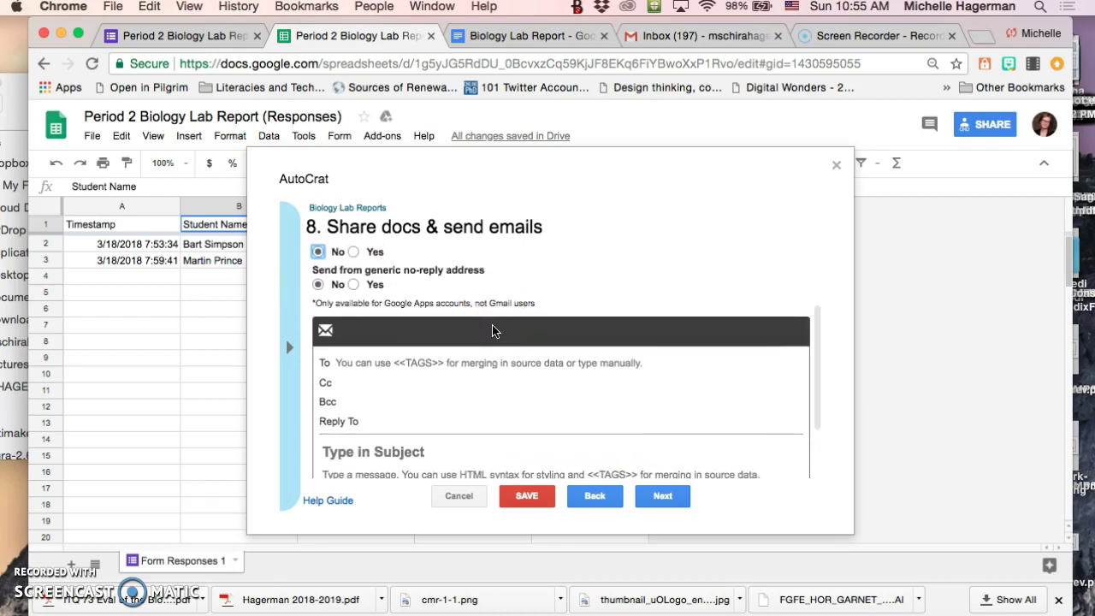
{"action": "scroll", "coordinate": [492, 331], "scroll_direction": "down", "scroll_amount": 1}
{"action": "left_click", "coordinate": [359, 353]}
{"action": "left_click", "coordinate": [358, 353]}
{"action": "type", "text": "<<Email>>"}
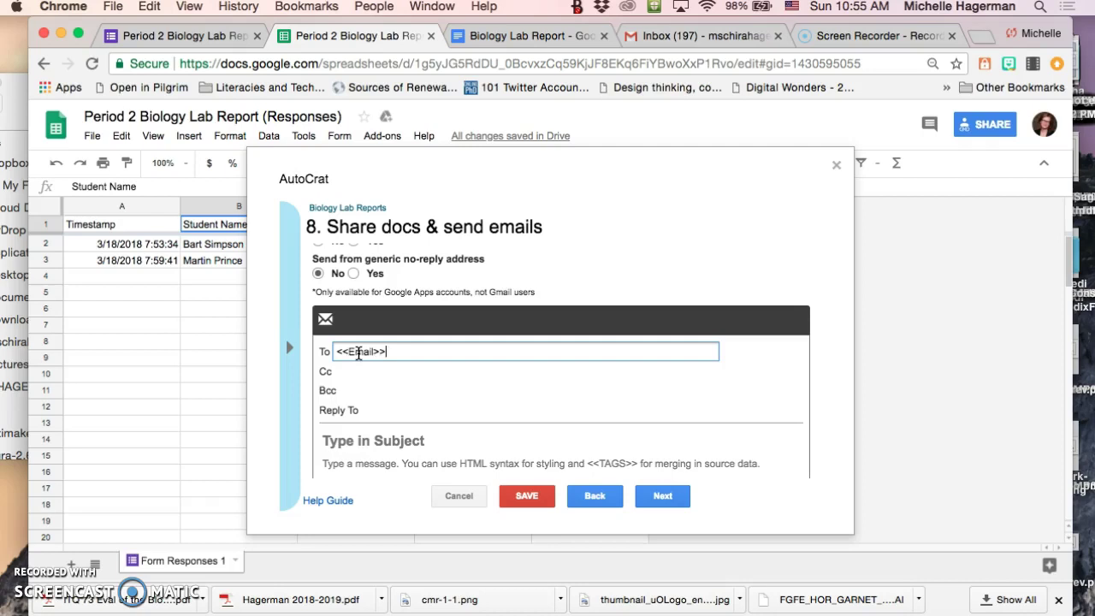
{"action": "left_click", "coordinate": [341, 312]}
{"action": "left_click", "coordinate": [338, 223]}
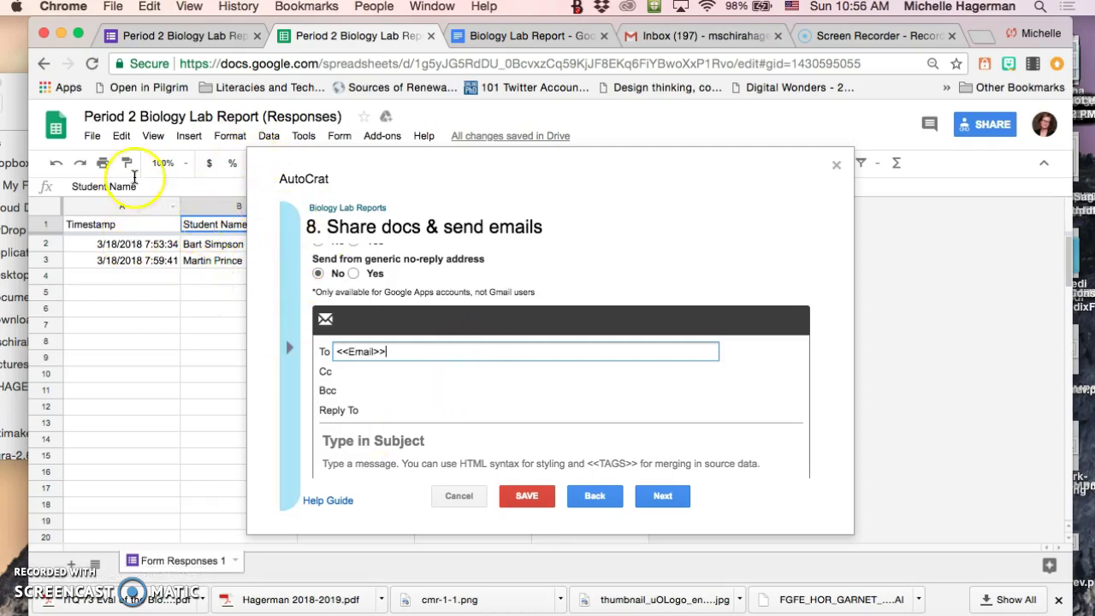
- Set the email subject to "Your Lab Report" and the message to "Here is a personal report with your feedback."
{"action": "scroll", "coordinate": [389, 410], "scroll_direction": "down", "scroll_amount": 2}
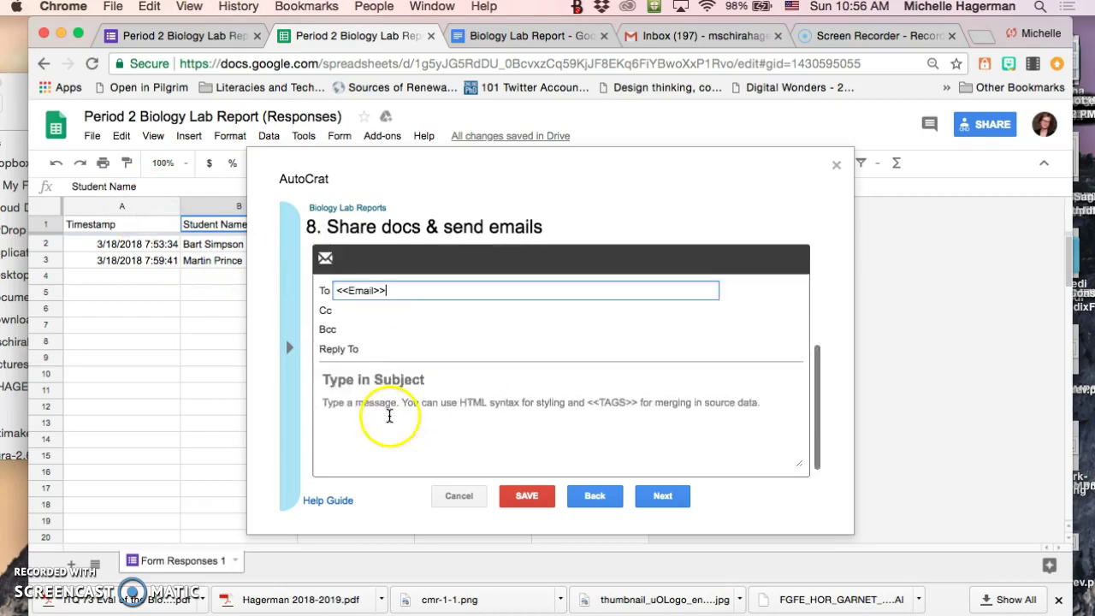
{"action": "left_click", "coordinate": [431, 369]}
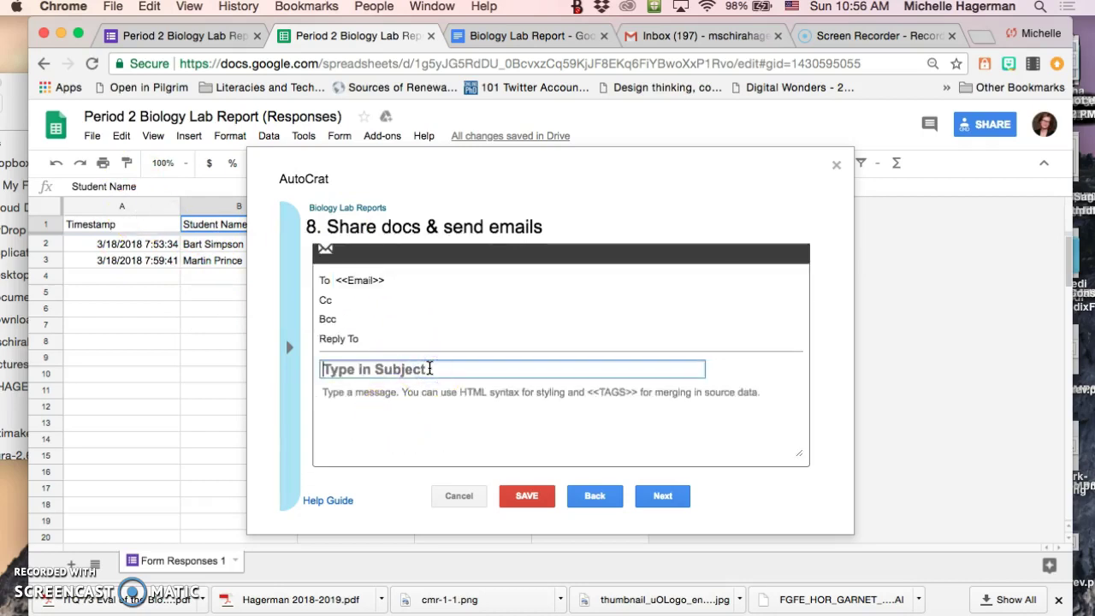
{"action": "type", "text": "Your Lab Repor"}
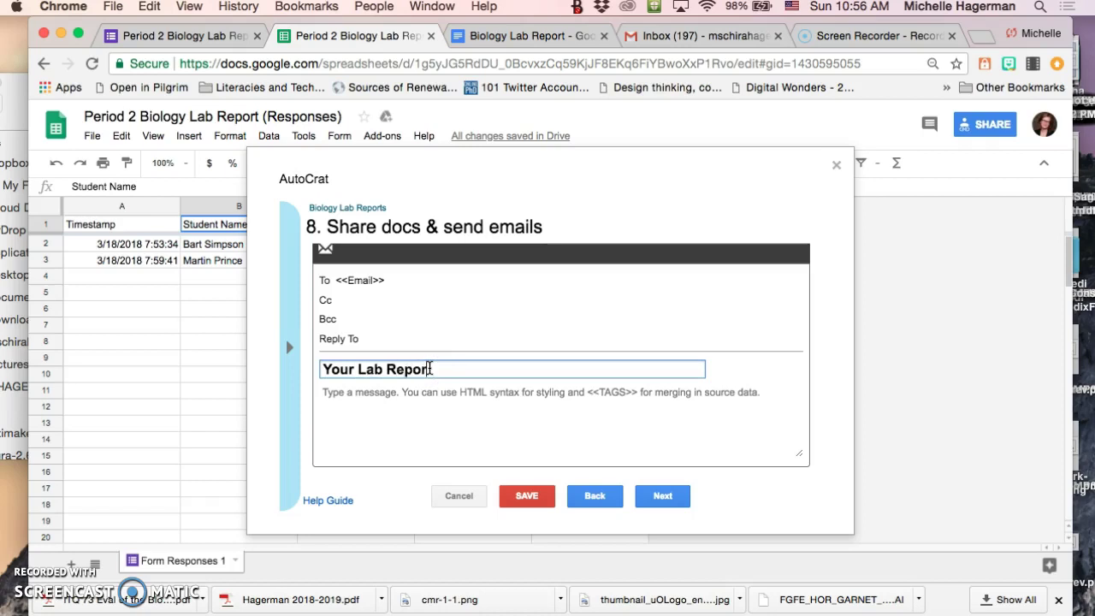
{"action": "type", "text": "t"}
{"action": "left_click", "coordinate": [334, 390]}
{"action": "type", "text": "Here is "}
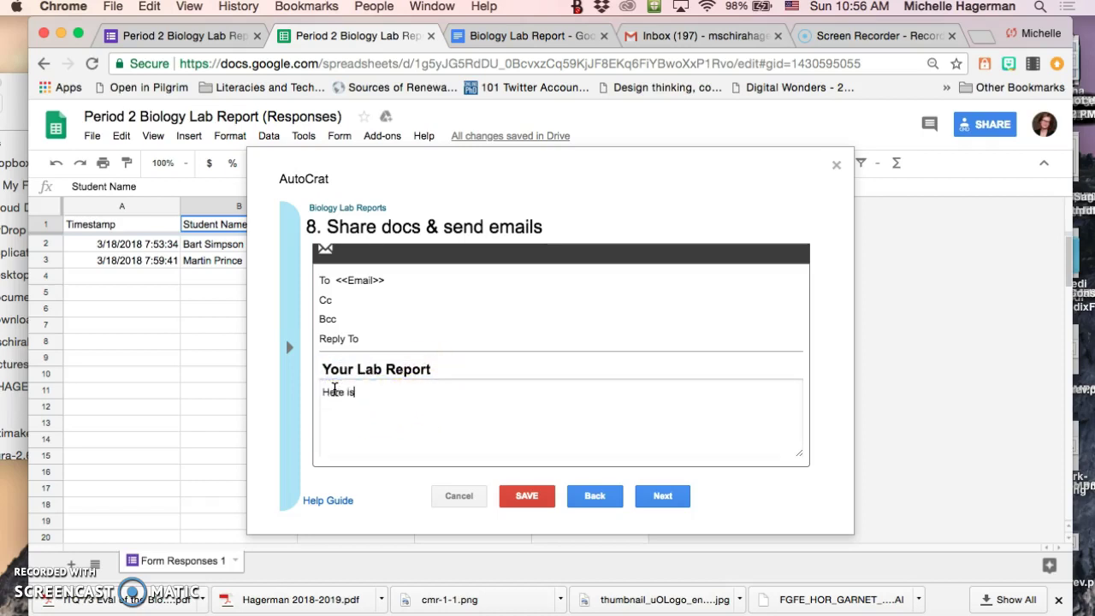
{"action": "type", "text": "a personal report with you"}
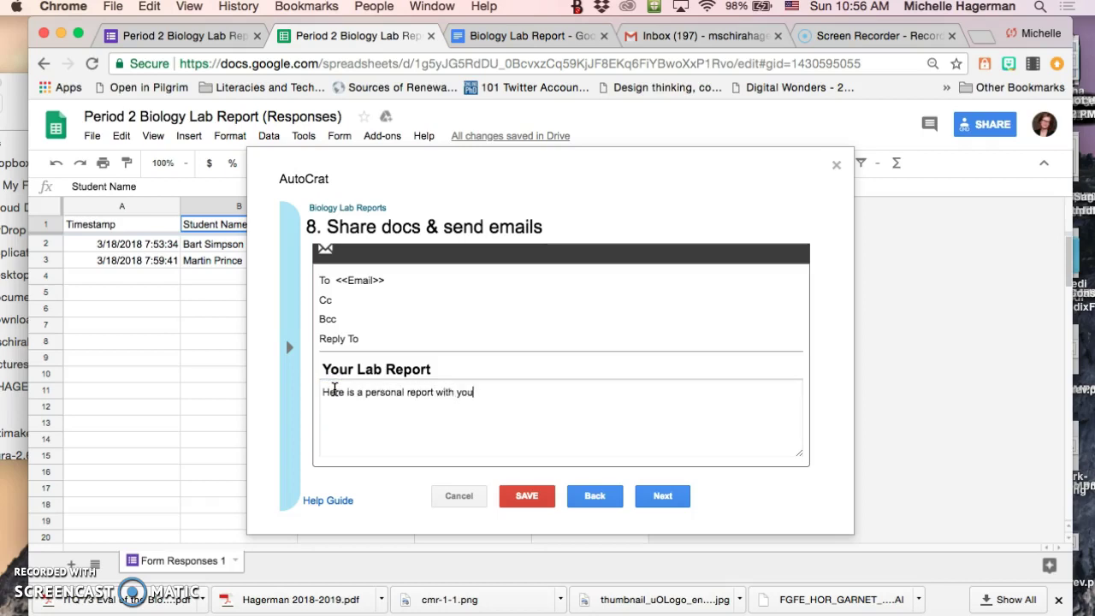
{"action": "type", "text": "r feedback."}
- Save the job with both the form and time triggers off, and run the Biology Lab Reports job
{"action": "left_click", "coordinate": [662, 496]}
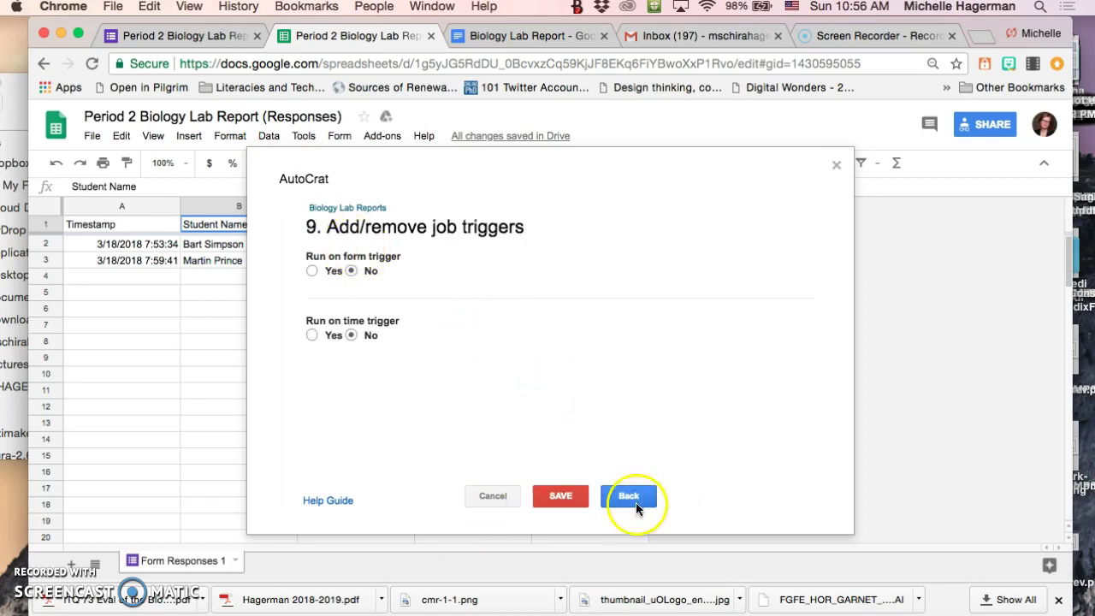
{"action": "left_click", "coordinate": [561, 497]}
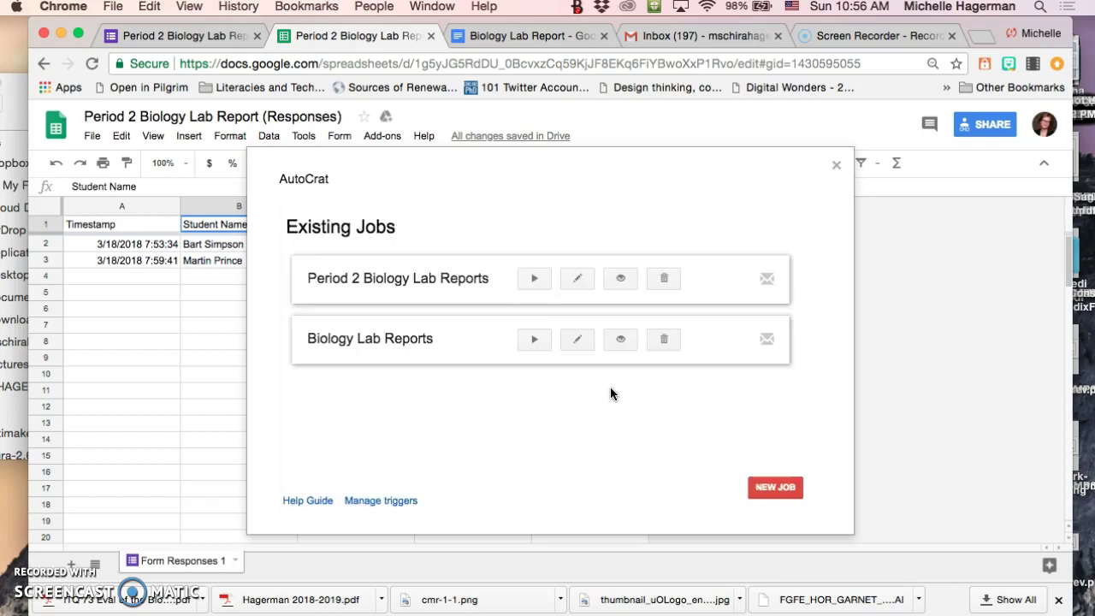
{"action": "left_click", "coordinate": [535, 341]}
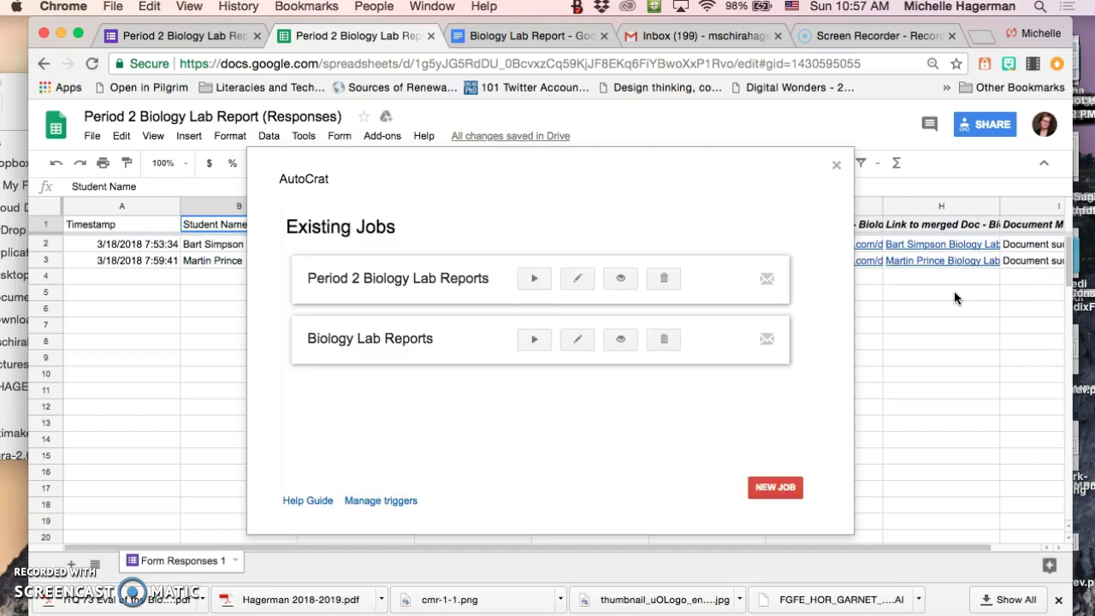
- Check the first merged document's link in the spreadsheet and open Google Drive in a new browser tab
{"action": "left_click", "coordinate": [918, 245]}
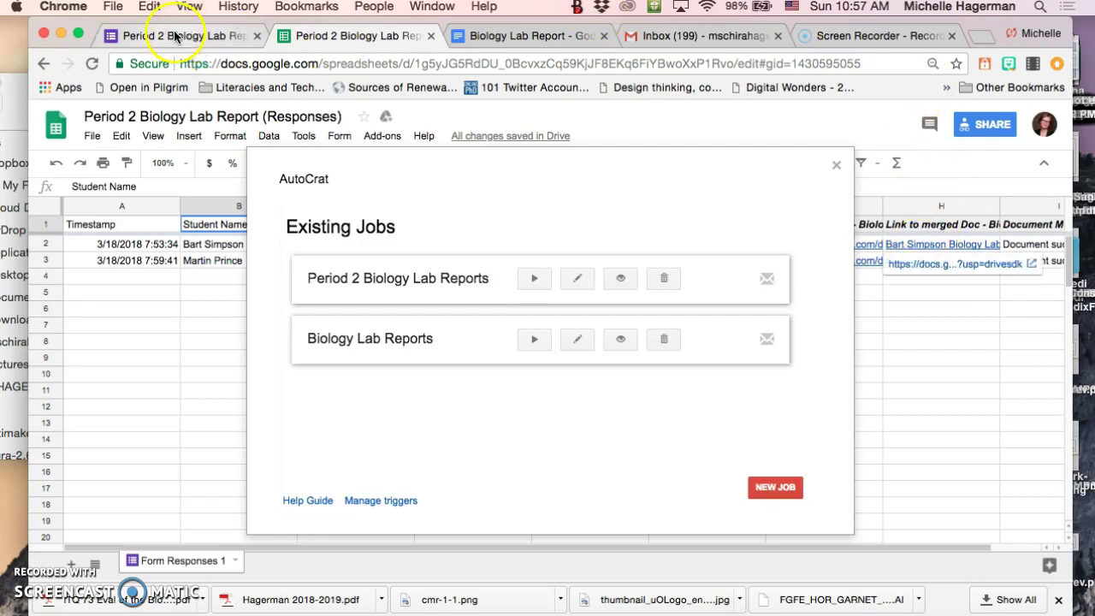
{"action": "left_click", "coordinate": [980, 34]}
{"action": "type", "text": "dr"}
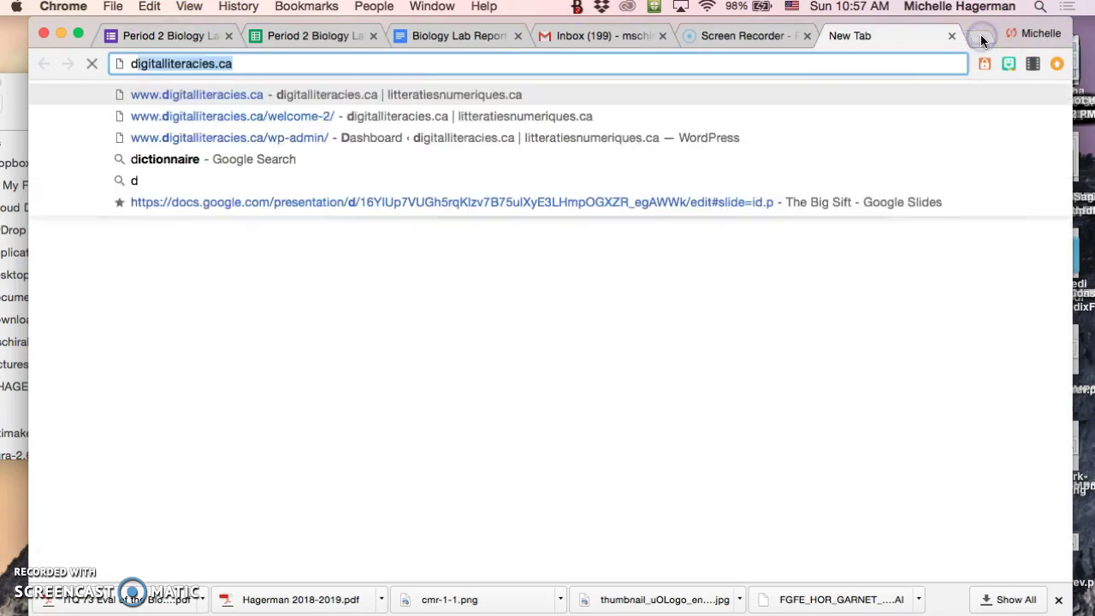
{"action": "key", "text": "Return"}
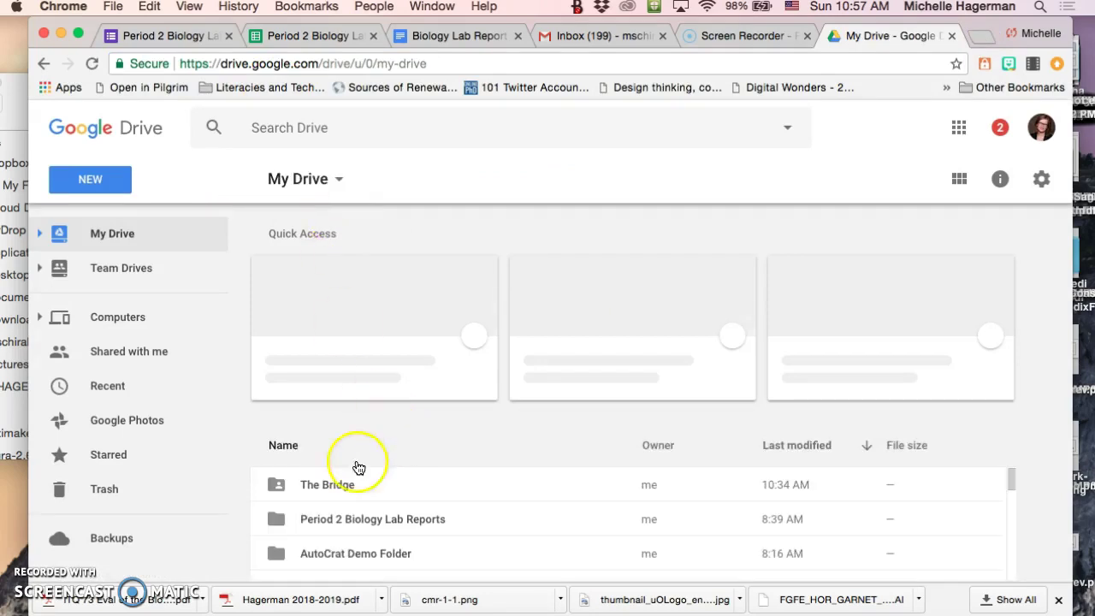
- Open the Period 2 Biology Lab Reports folder and view the newest merged Biology Lab Report document in it
{"action": "left_click", "coordinate": [375, 527]}
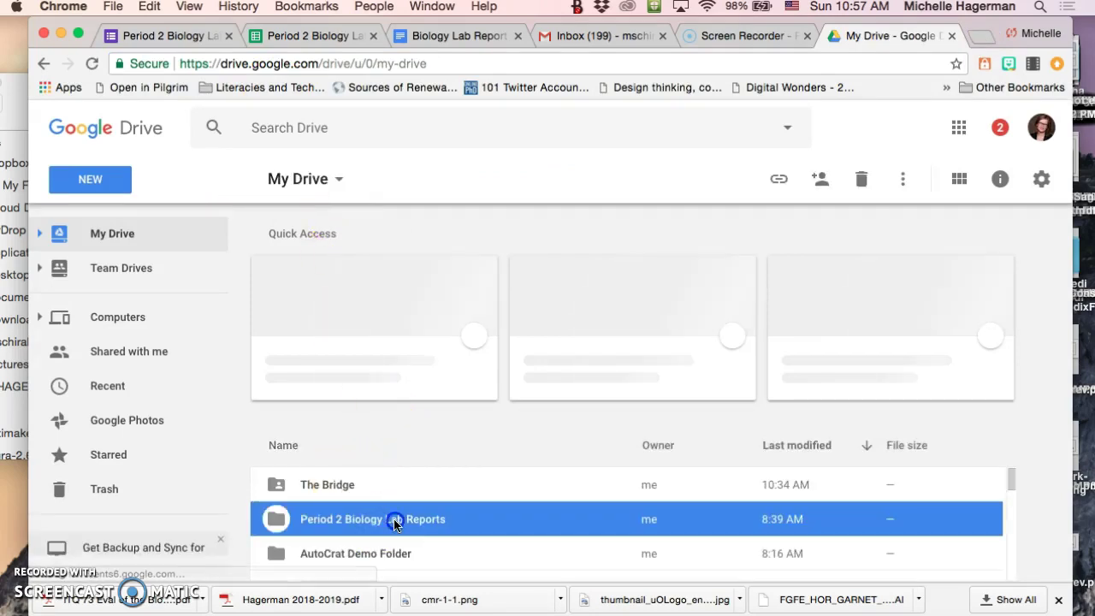
{"action": "double_click", "coordinate": [396, 524]}
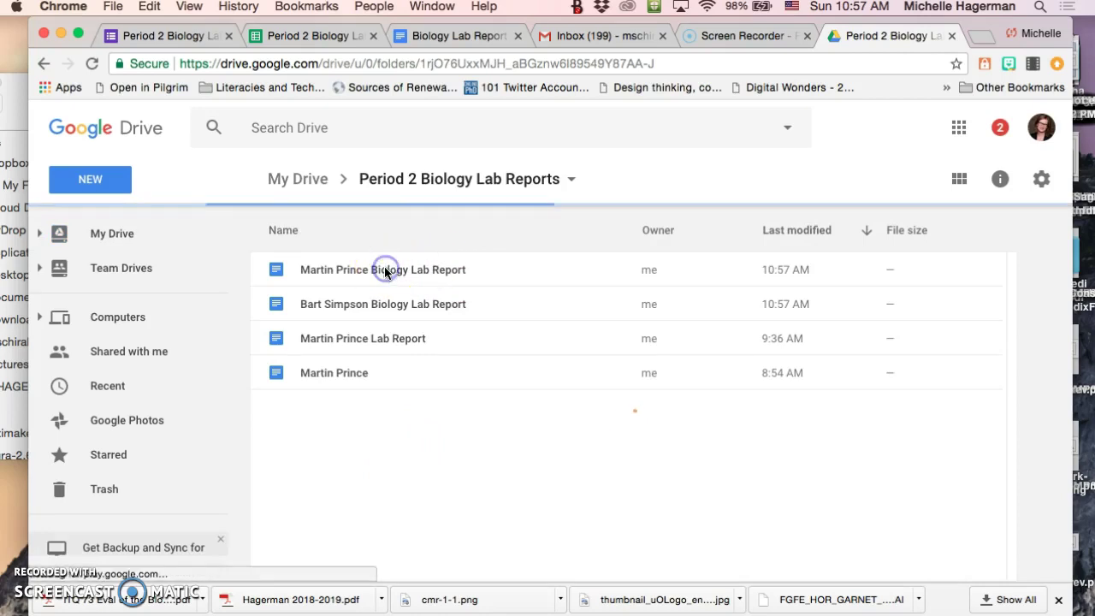
{"action": "double_click", "coordinate": [416, 269]}
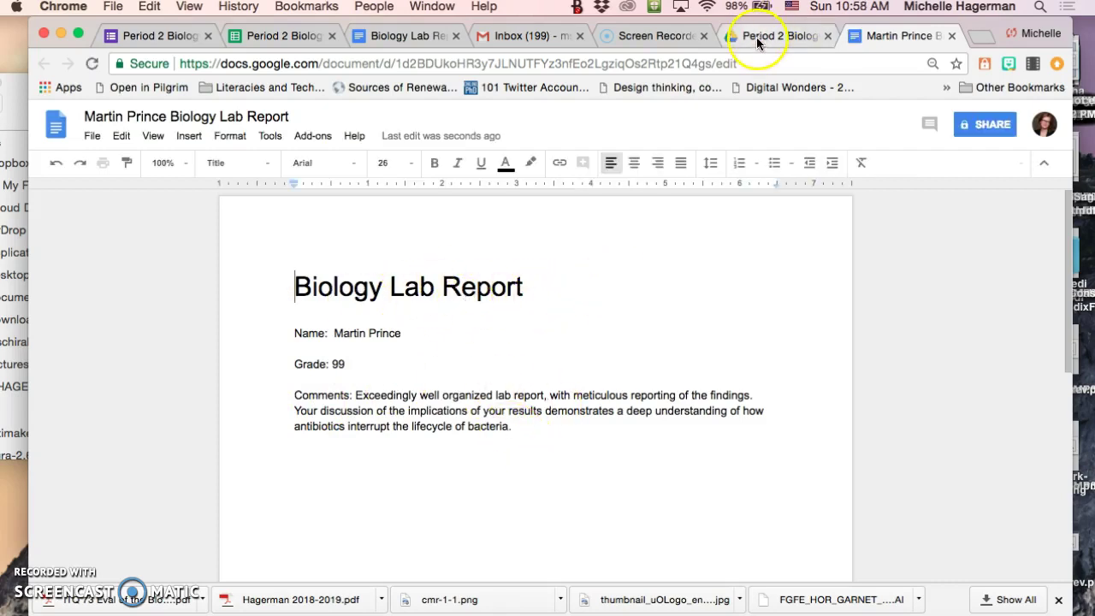
- Switch to Gmail, open the second "Your Lab Report" email in the inbox, and open its shared Biology Lab Report document
{"action": "left_click", "coordinate": [529, 35]}
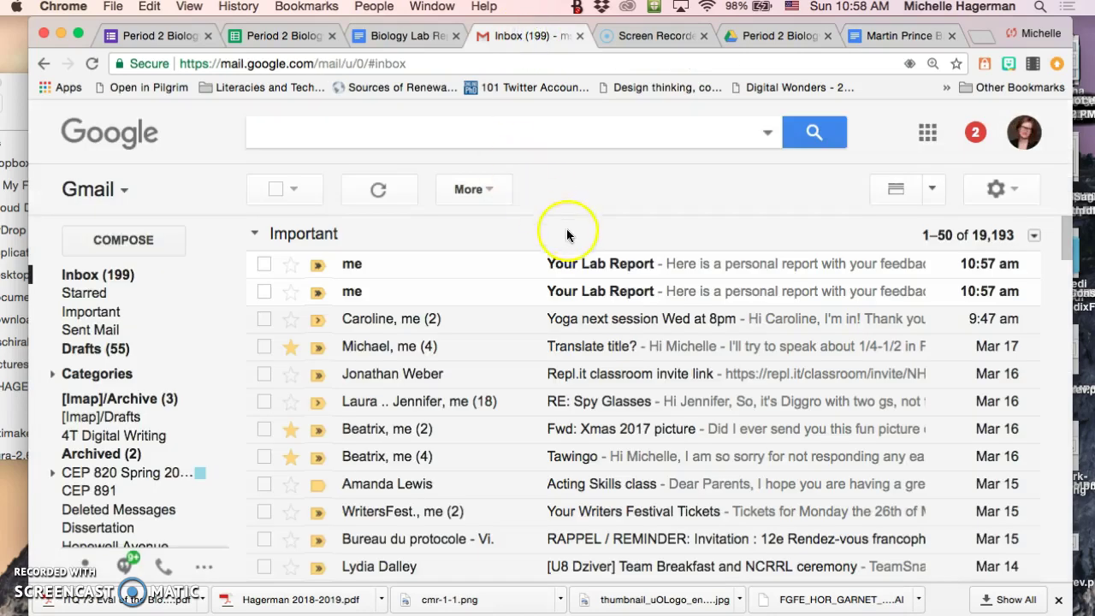
{"action": "left_click", "coordinate": [564, 291]}
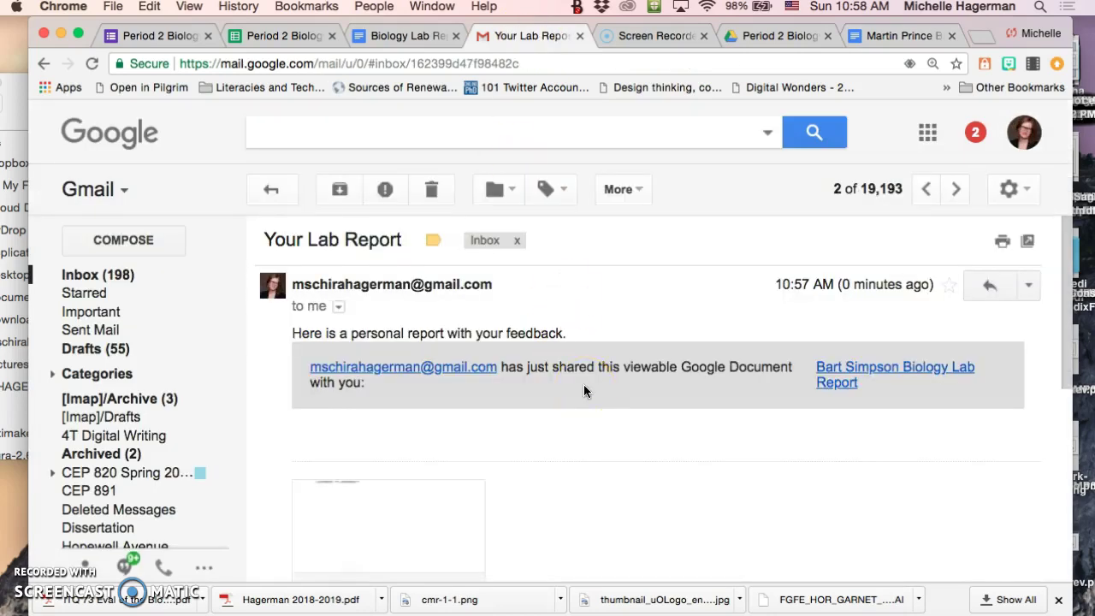
{"action": "scroll", "coordinate": [584, 384], "scroll_direction": "down", "scroll_amount": 3}
{"action": "left_click", "coordinate": [405, 374]}
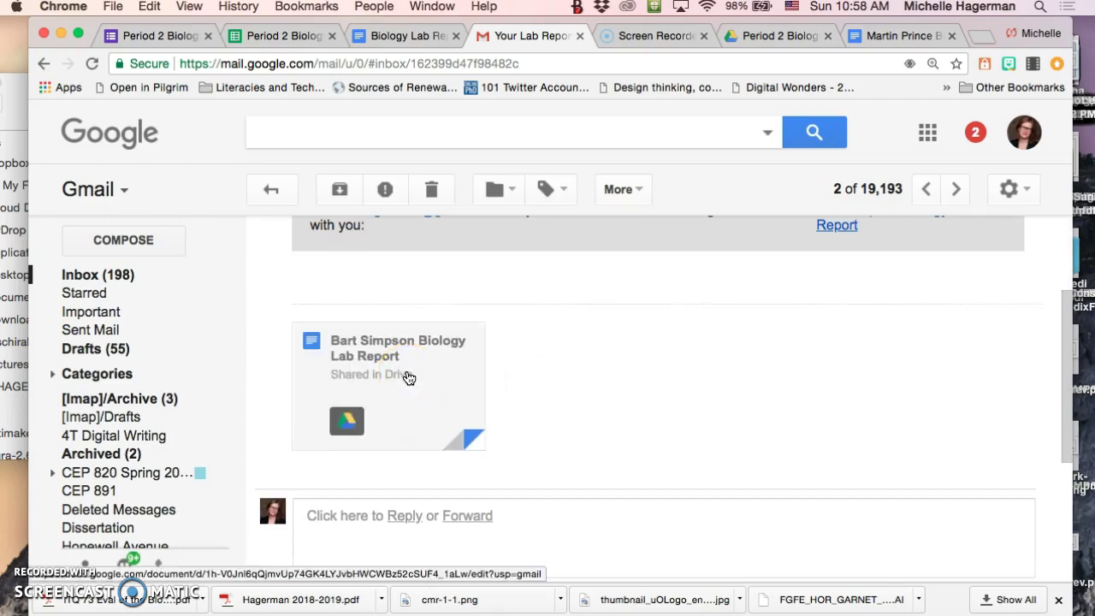
{"action": "left_click", "coordinate": [409, 377]}
{"action": "left_click", "coordinate": [644, 368]}
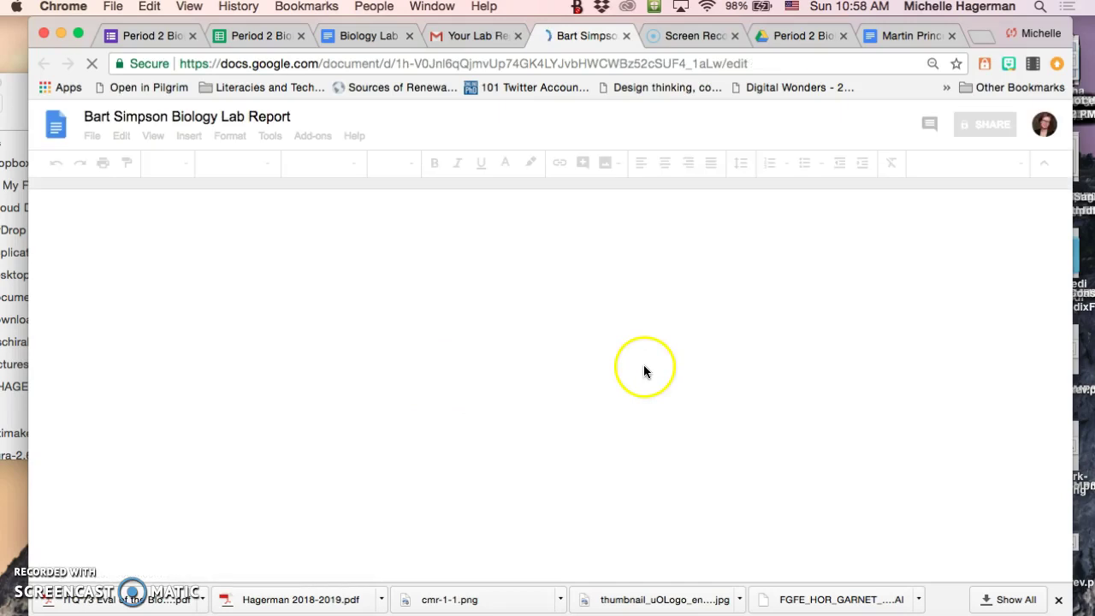